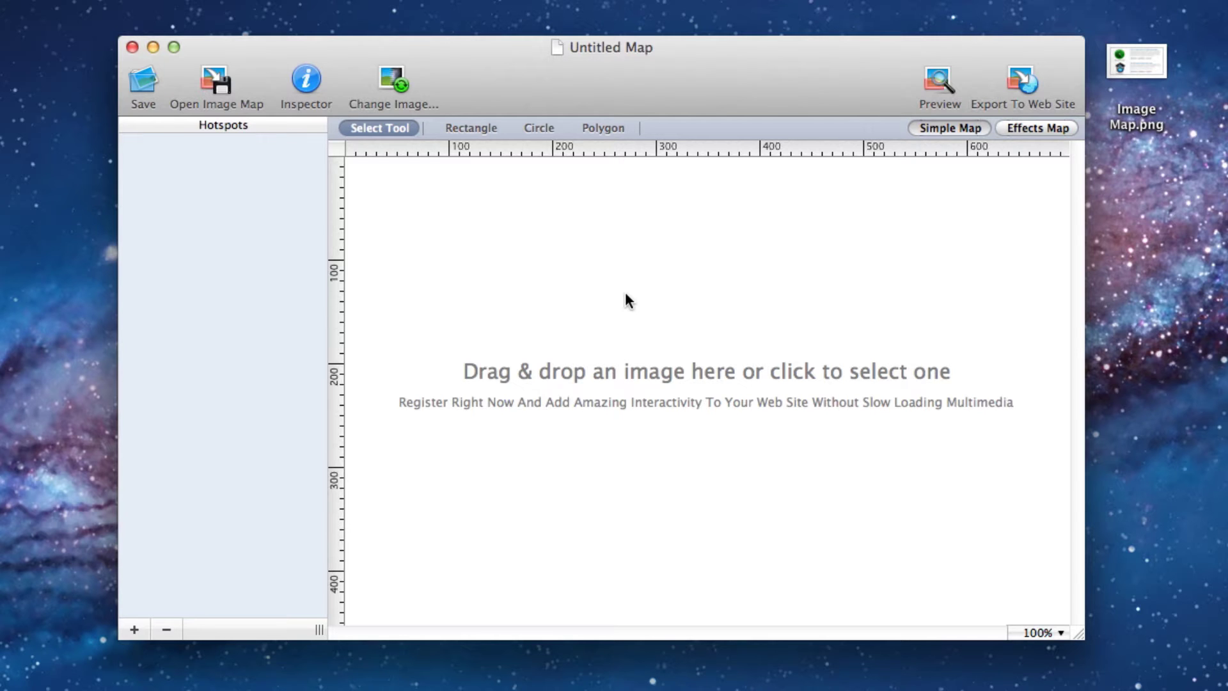
# Load Image Map.png and draw rectangle hotspots over the Sitemap Automator icon and the lower Buy Now button
pyautogui.moveTo(1149, 68); pyautogui.dragTo(753, 298)
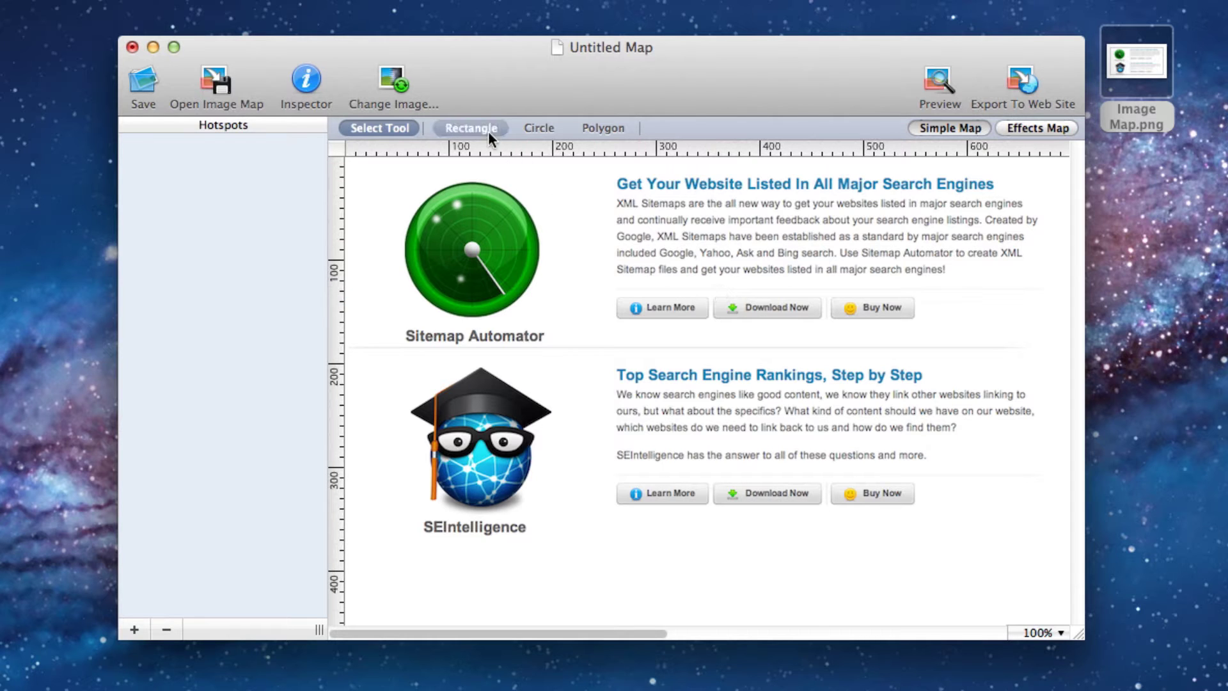
pyautogui.click(469, 128)
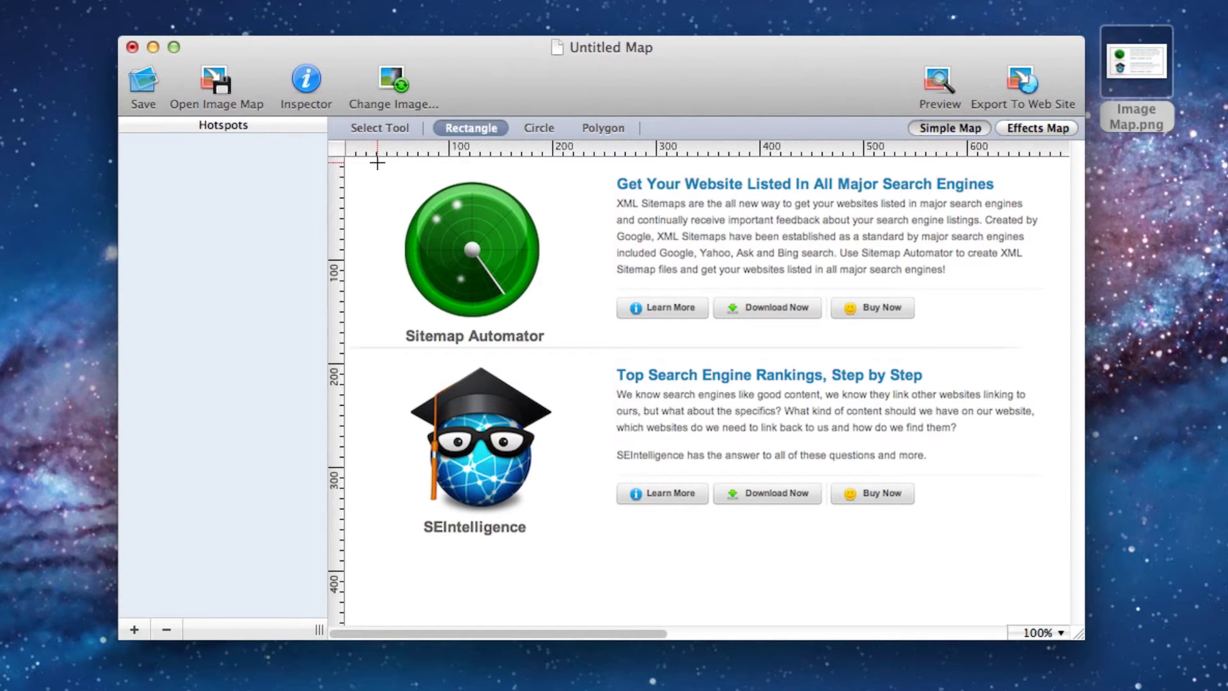
pyautogui.moveTo(377, 162)
pyautogui.mouseDown()
pyautogui.moveTo(410, 222)
pyautogui.moveTo(570, 348)
pyautogui.mouseUp()
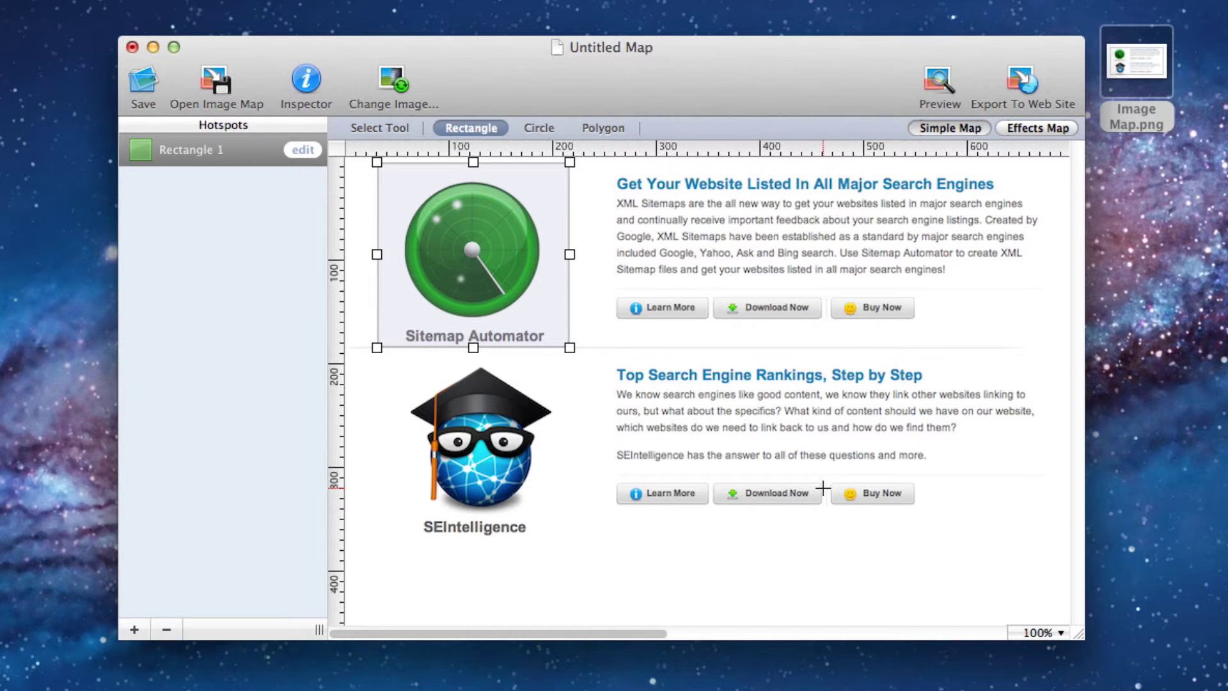
pyautogui.moveTo(827, 479); pyautogui.dragTo(917, 505)
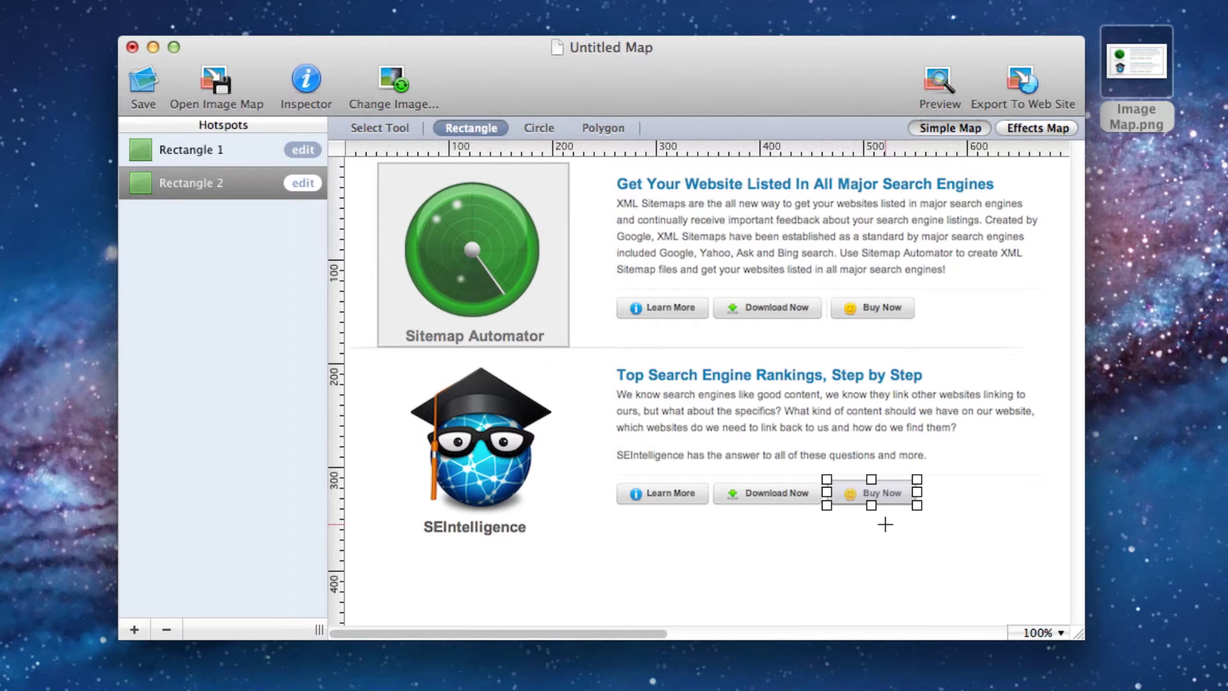
pyautogui.click(303, 151)
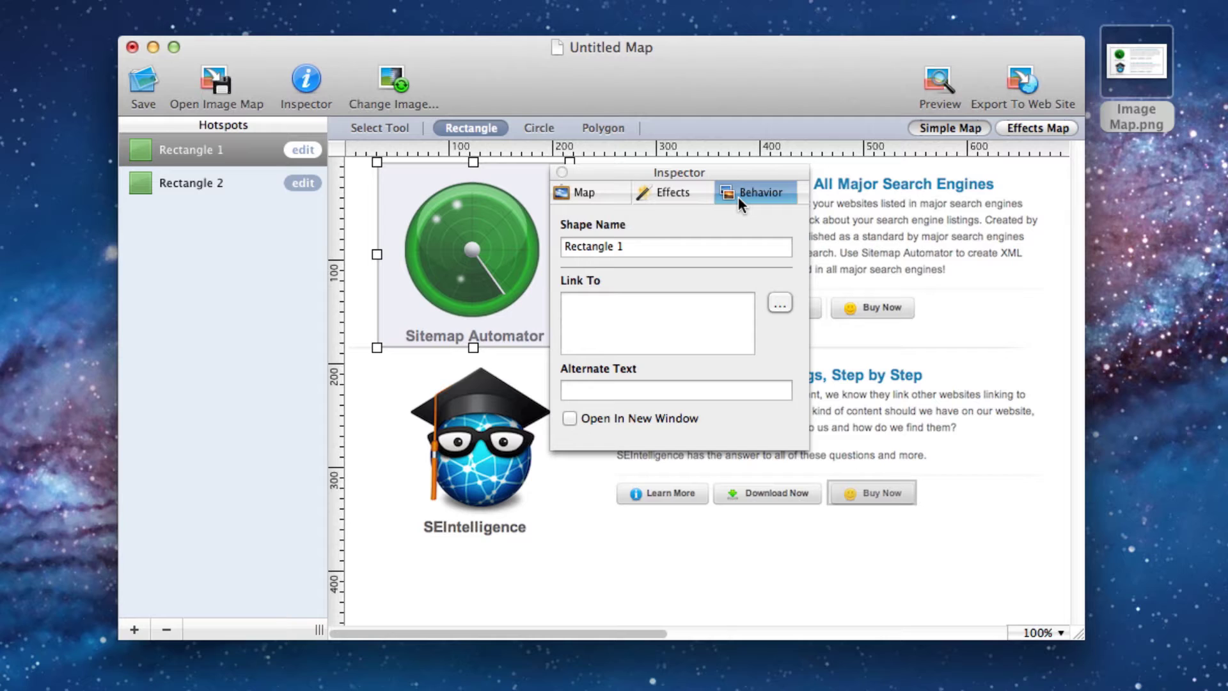
pyautogui.click(640, 312)
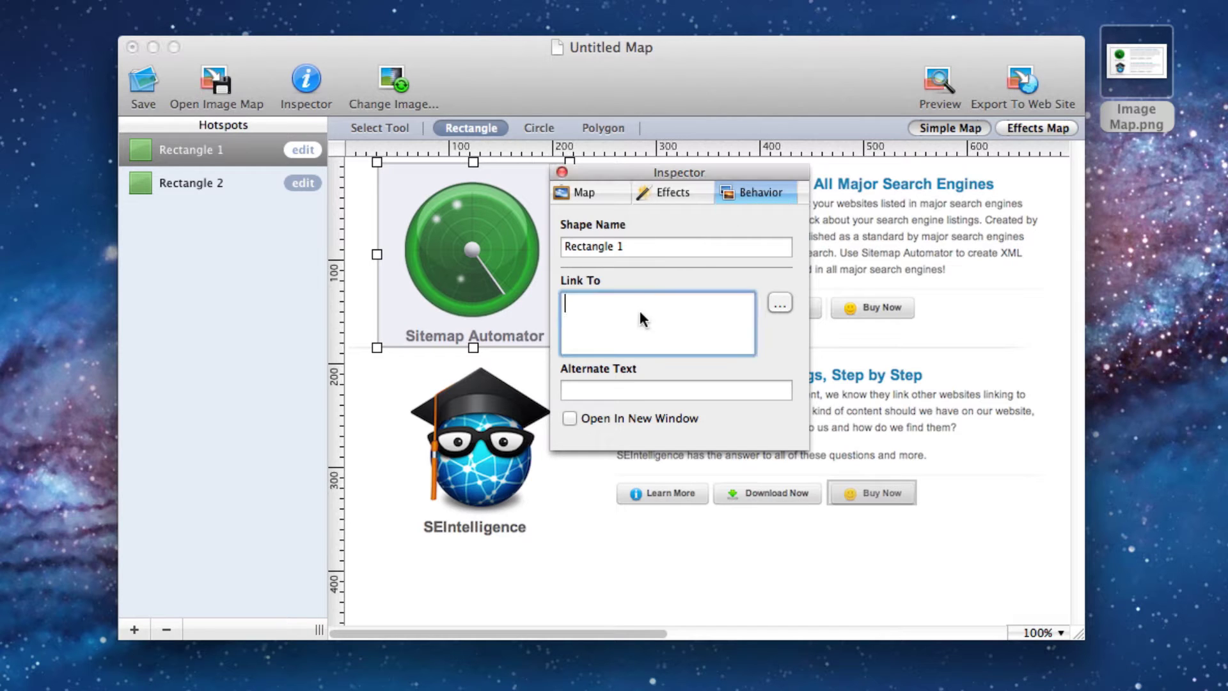
pyautogui.write('http://')
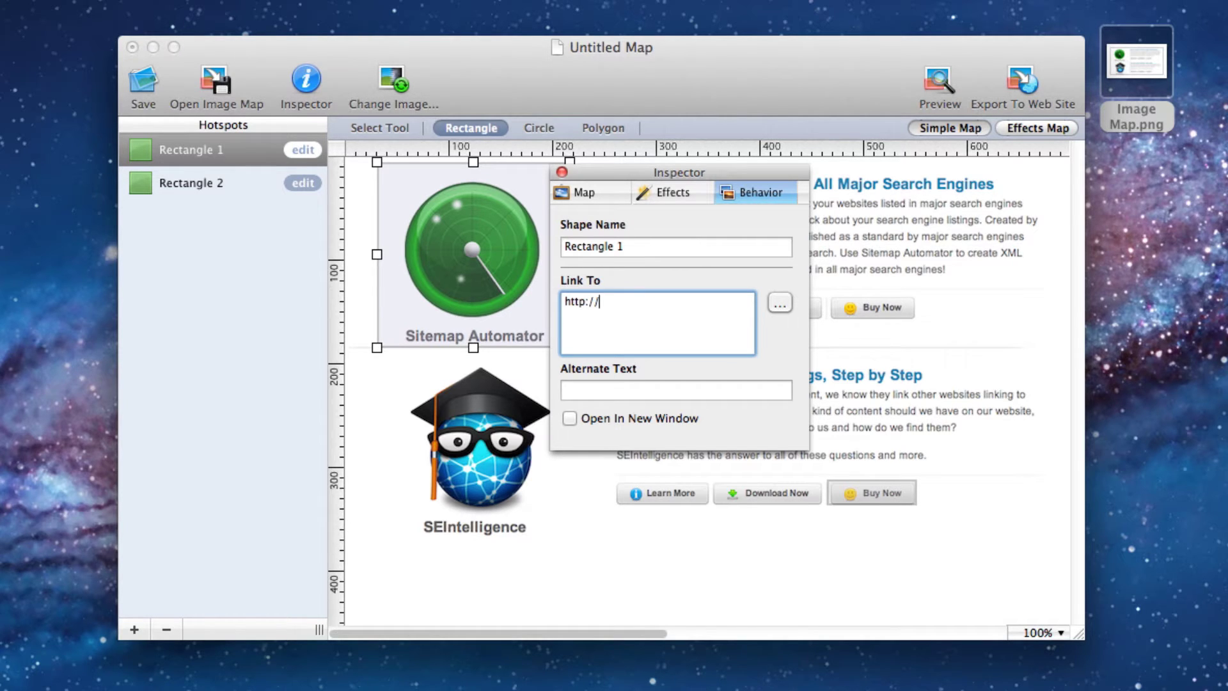
pyautogui.write('www.ragesw.com')
pyautogui.click(569, 418)
pyautogui.click(561, 172)
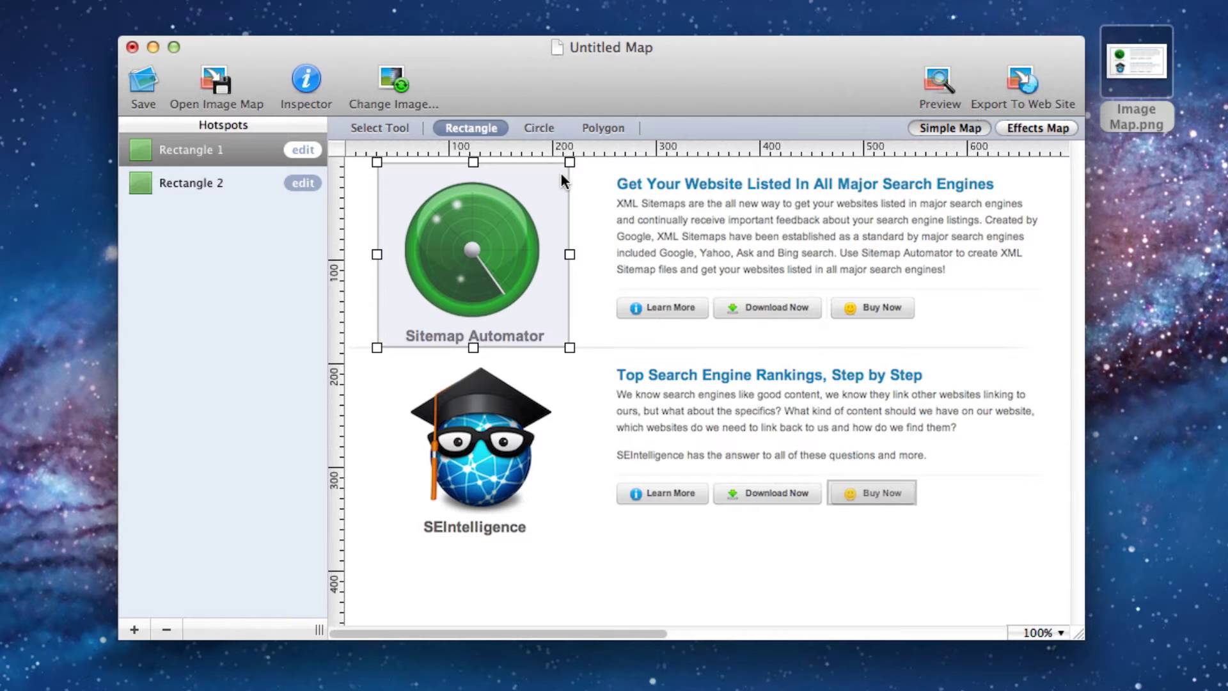
pyautogui.click(320, 183)
pyautogui.click(644, 319)
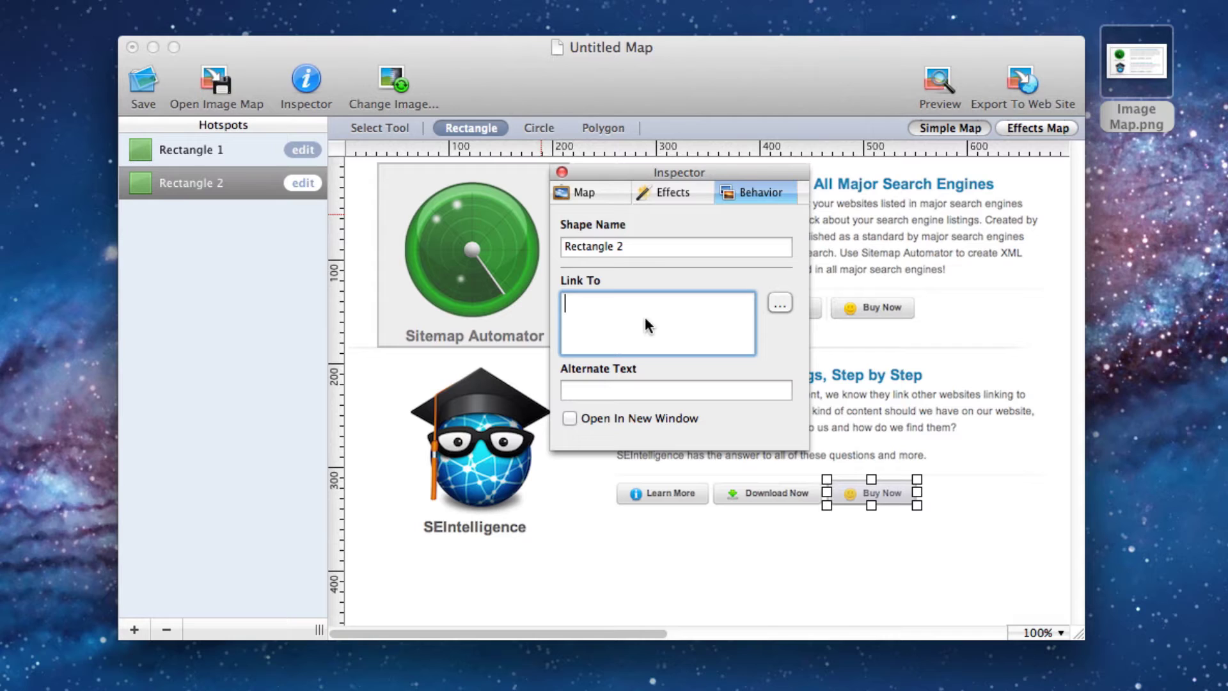
pyautogui.write('http://www.ra')
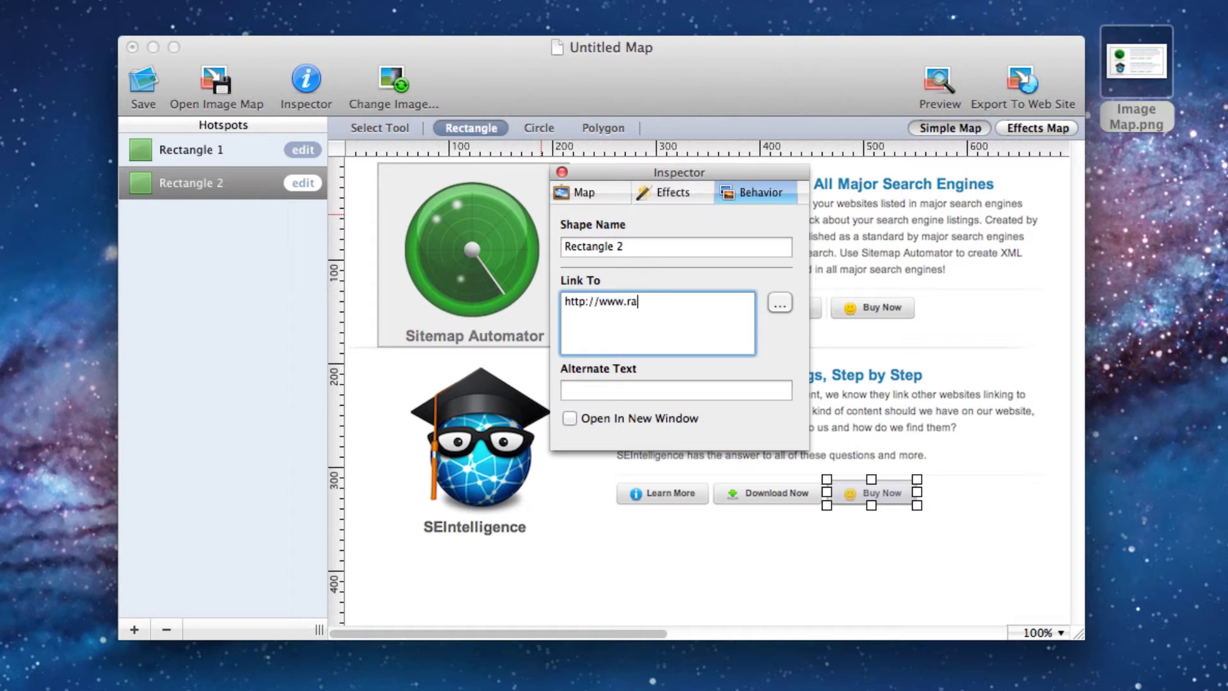
pyautogui.write('gesw.com/products.ph')
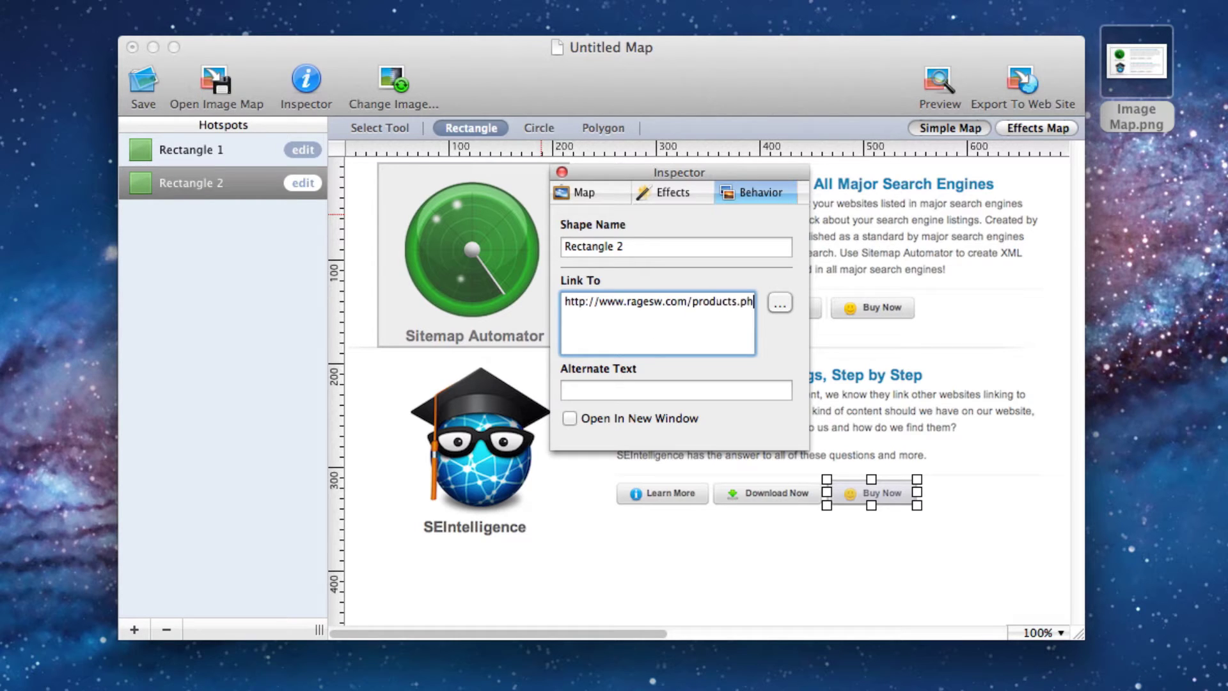
pyautogui.write('p')
pyautogui.click(569, 418)
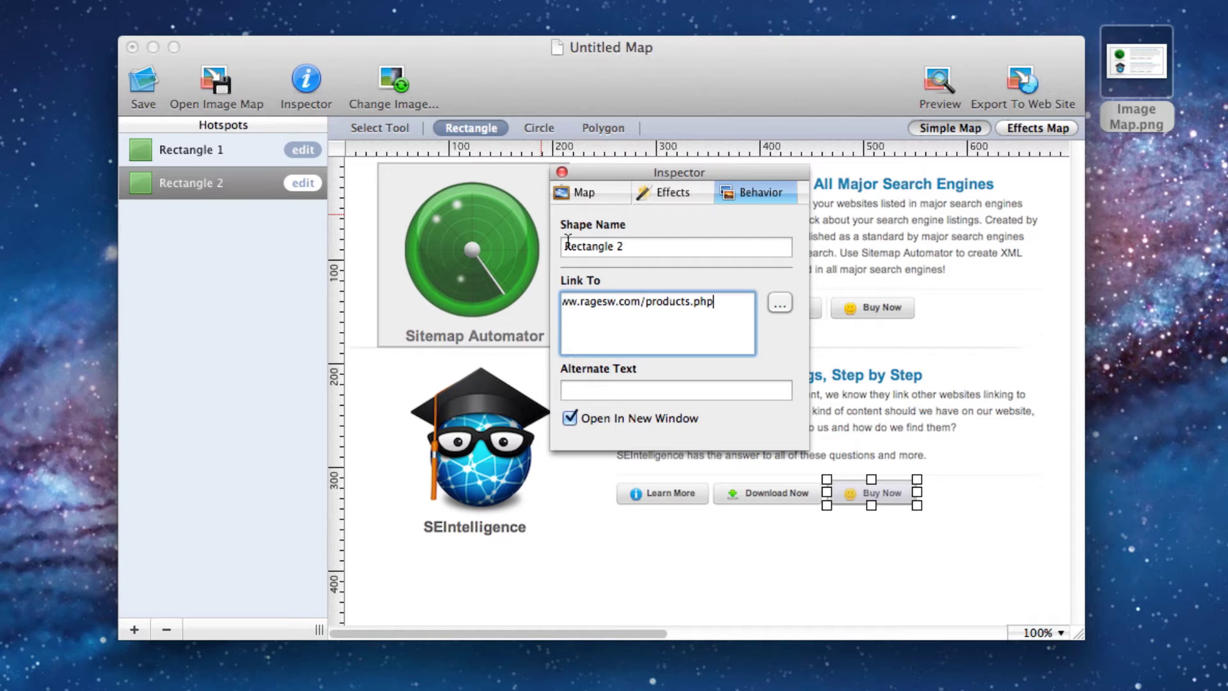
pyautogui.click(561, 172)
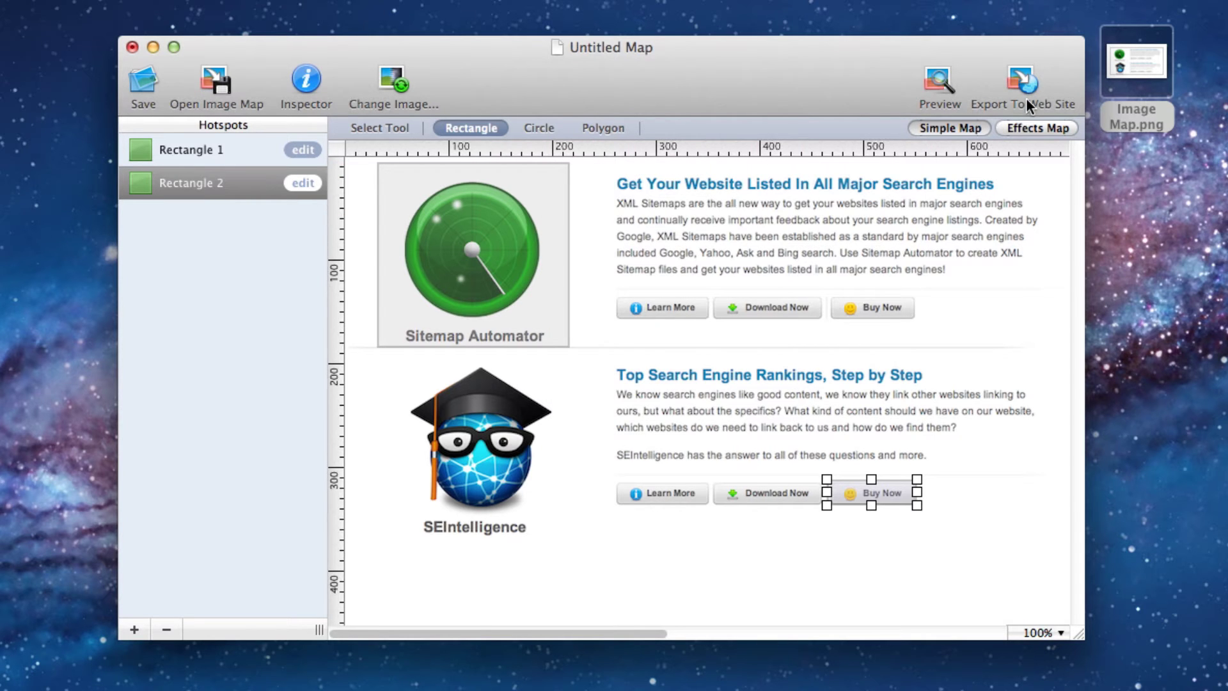
# Export the map as a Simple Image Map (HTML) saved as index on the Desktop
pyautogui.click(1023, 82)
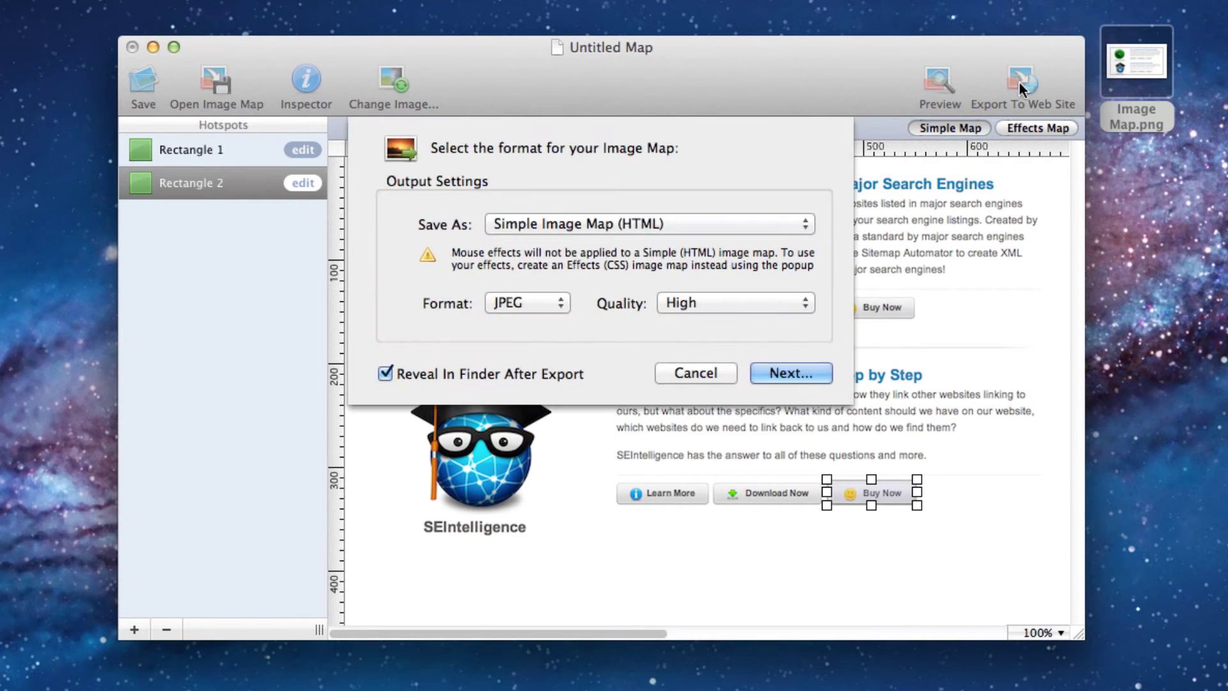
pyautogui.click(807, 224)
pyautogui.click(603, 289)
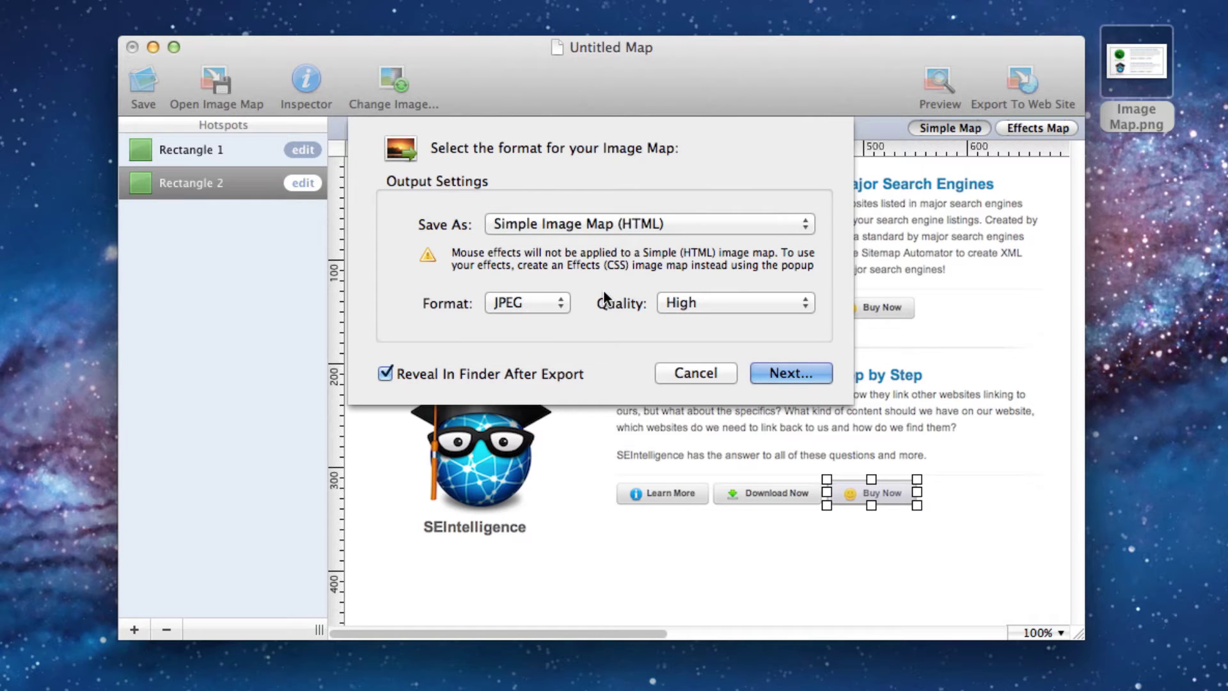
pyautogui.click(788, 368)
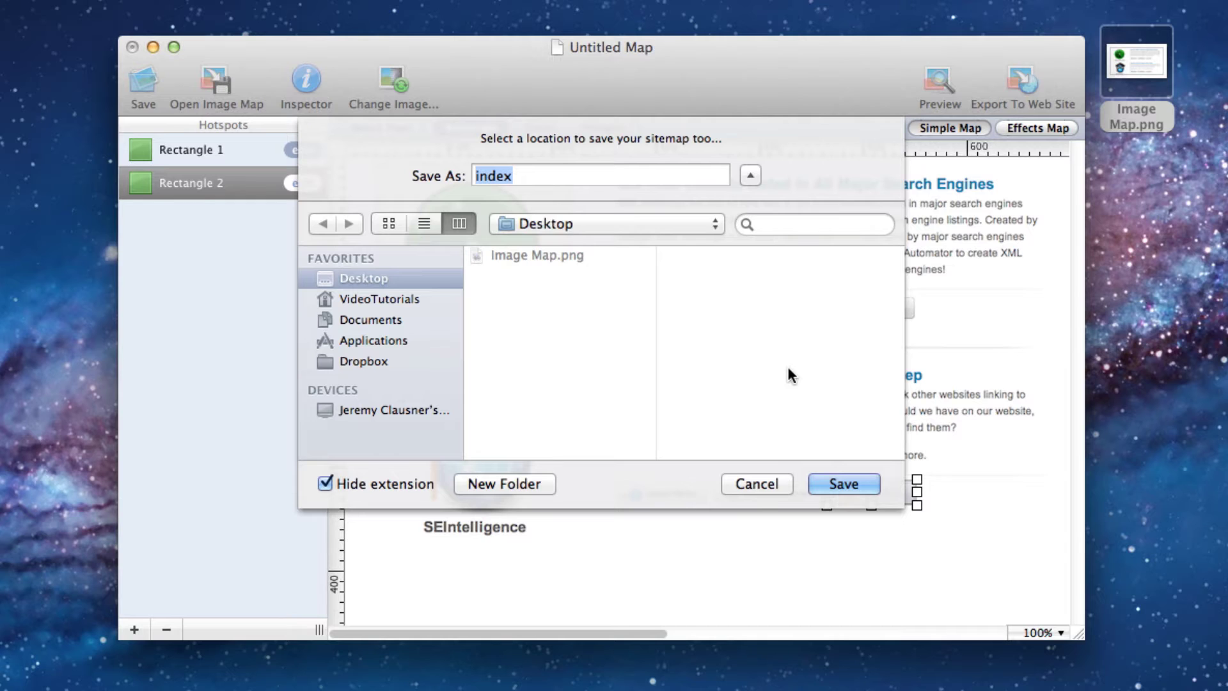
pyautogui.click(835, 481)
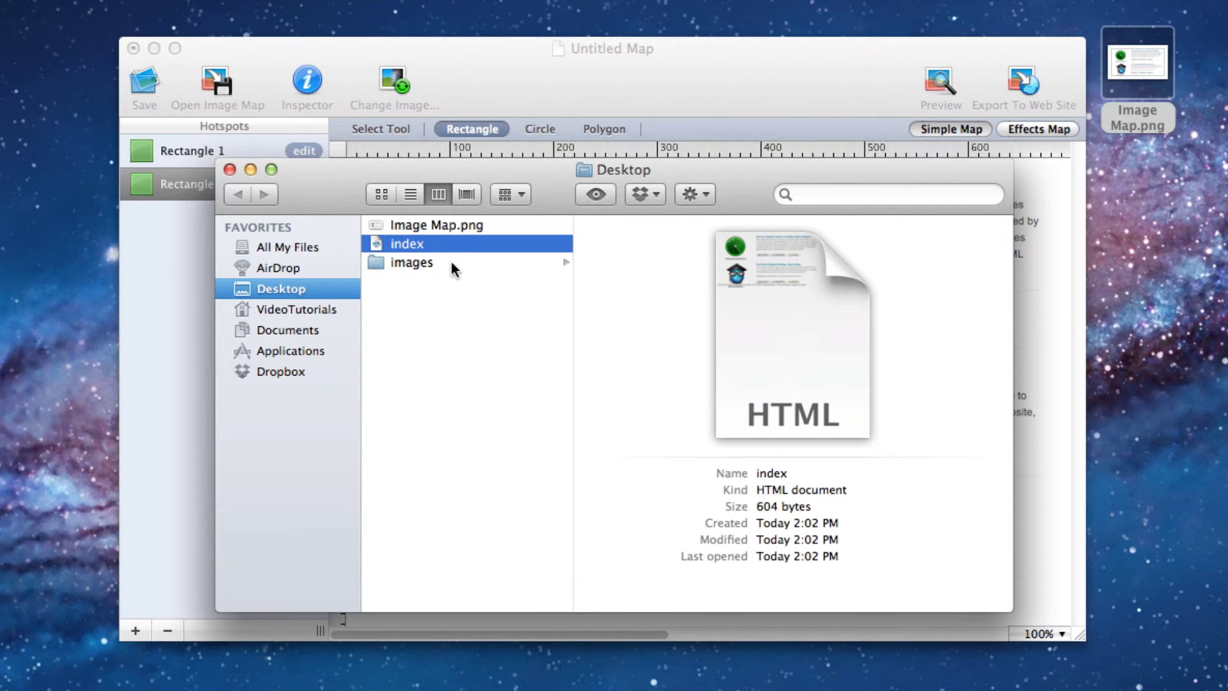
# Upload images/rage_css_imagemap.jpg from the exported folder to ImageShack
pyautogui.click(451, 260)
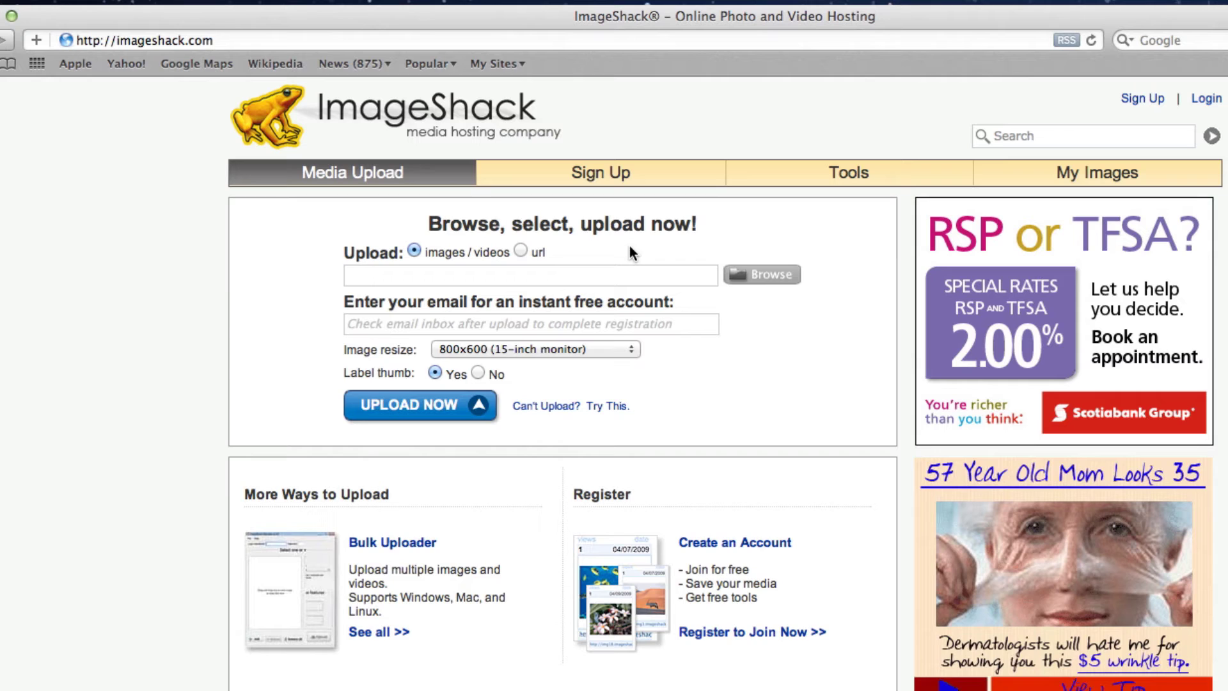
pyautogui.click(756, 275)
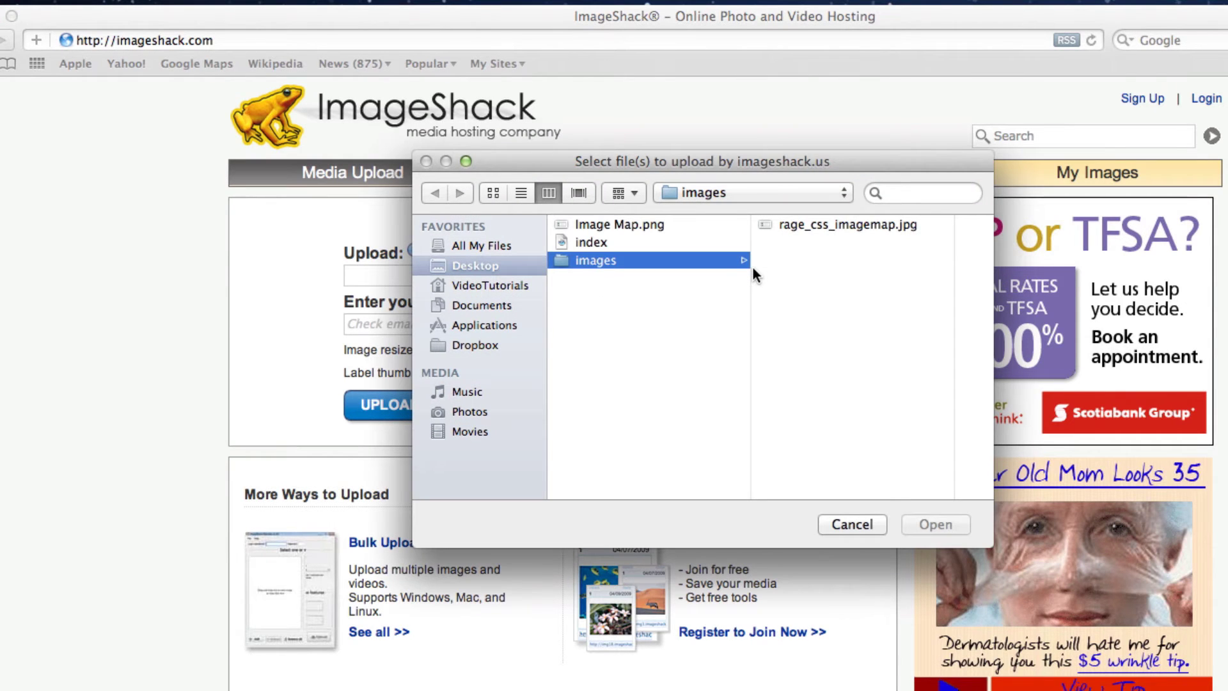
pyautogui.click(916, 224)
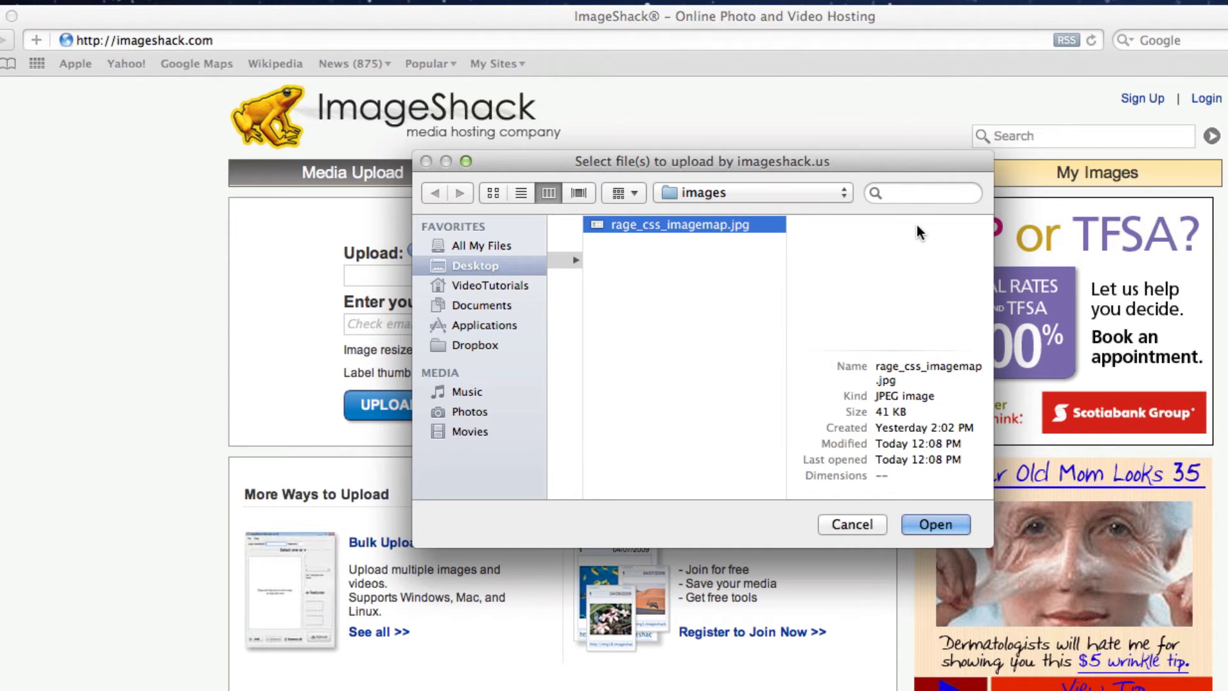
pyautogui.click(934, 525)
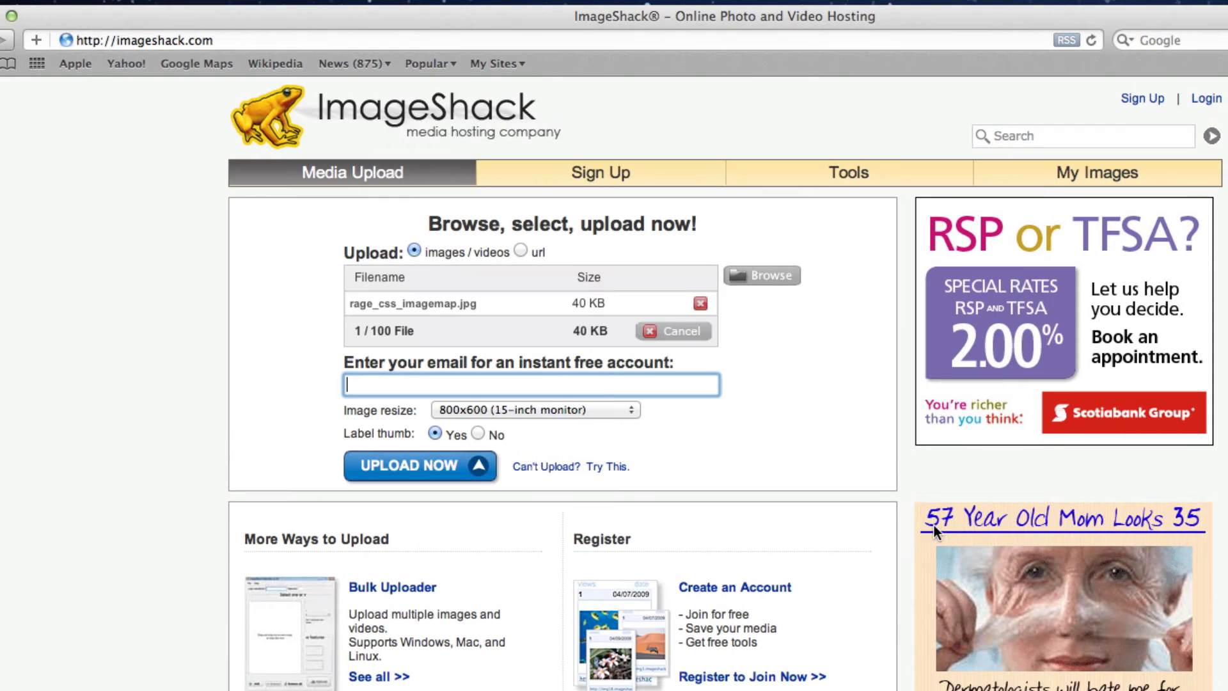
pyautogui.click(431, 474)
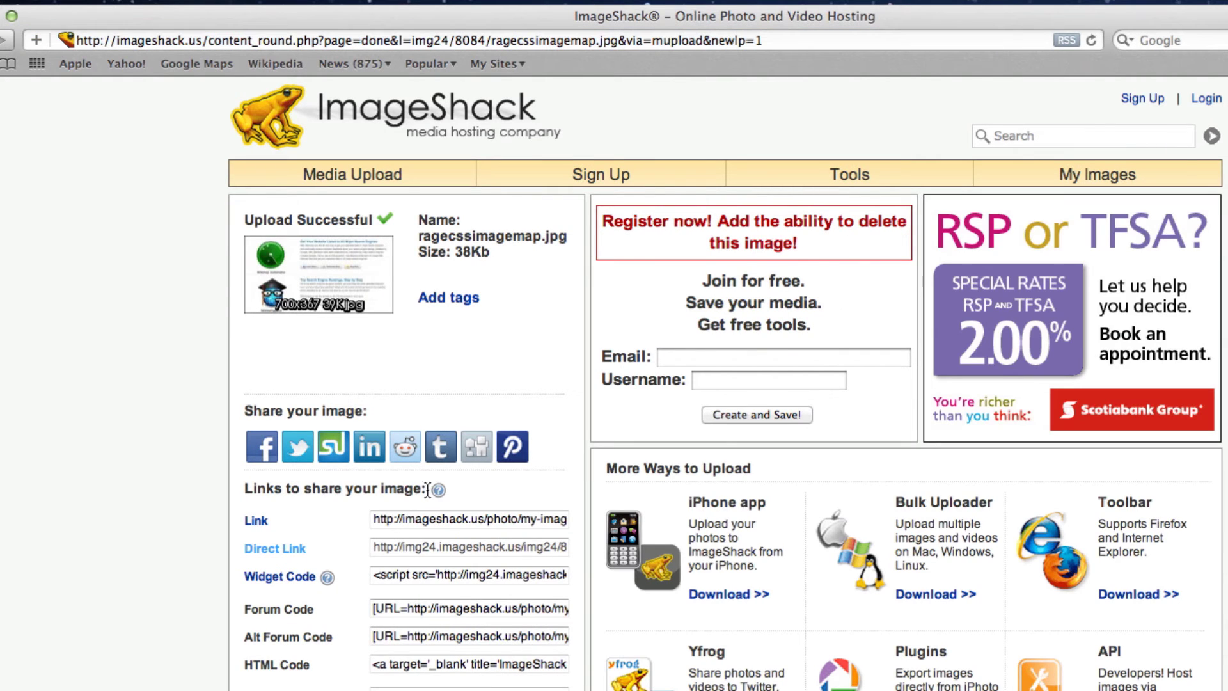
# Copy the image's share link and load its ImageShack photo page
pyautogui.click(425, 515)
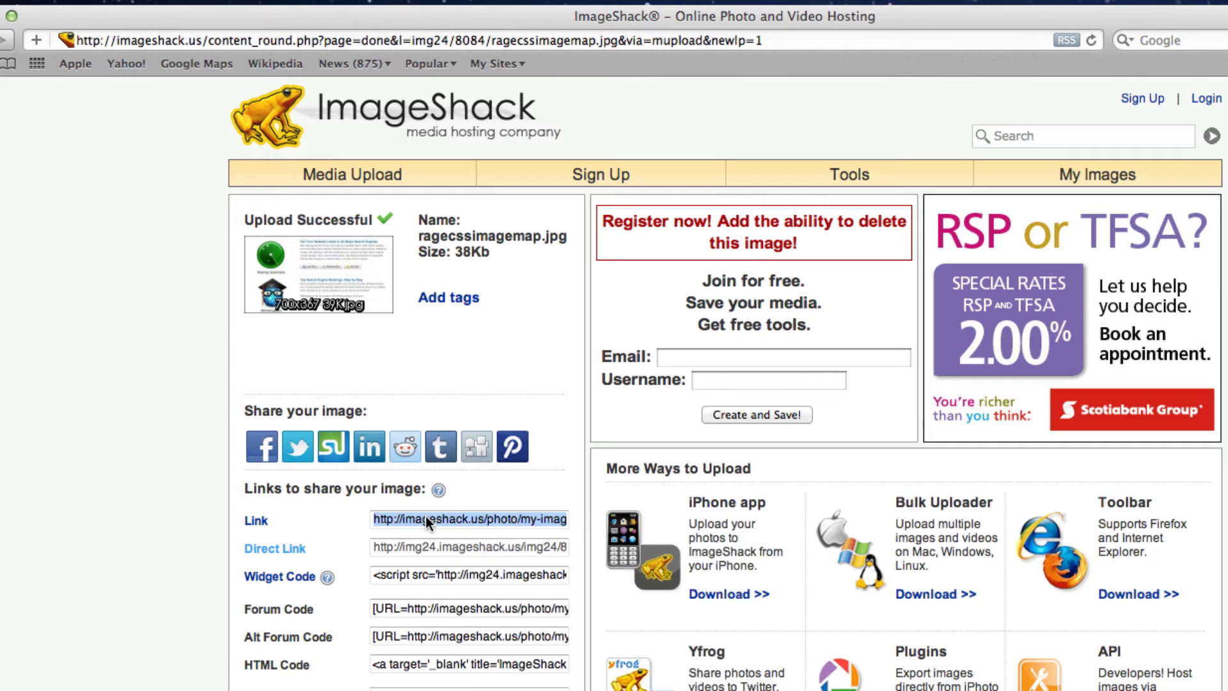
pyautogui.rightClick(425, 515)
pyautogui.click(460, 587)
pyautogui.click(401, 41)
pyautogui.rightClick(402, 41)
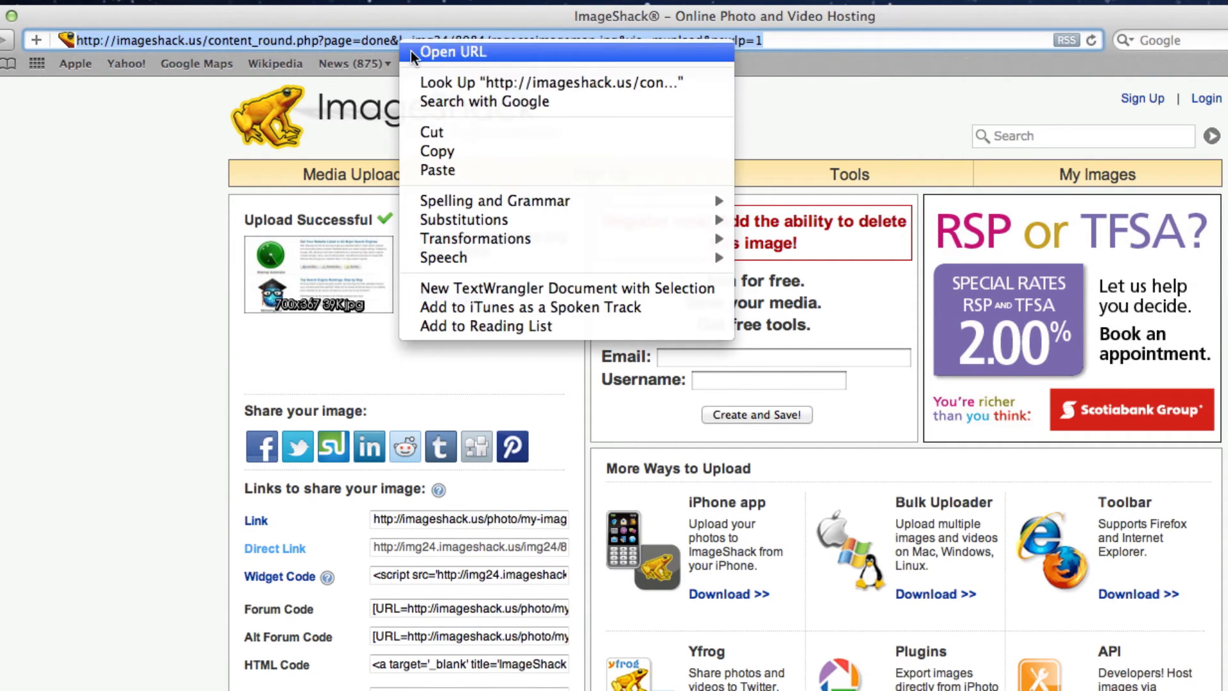
pyautogui.click(441, 169)
pyautogui.press('Return')
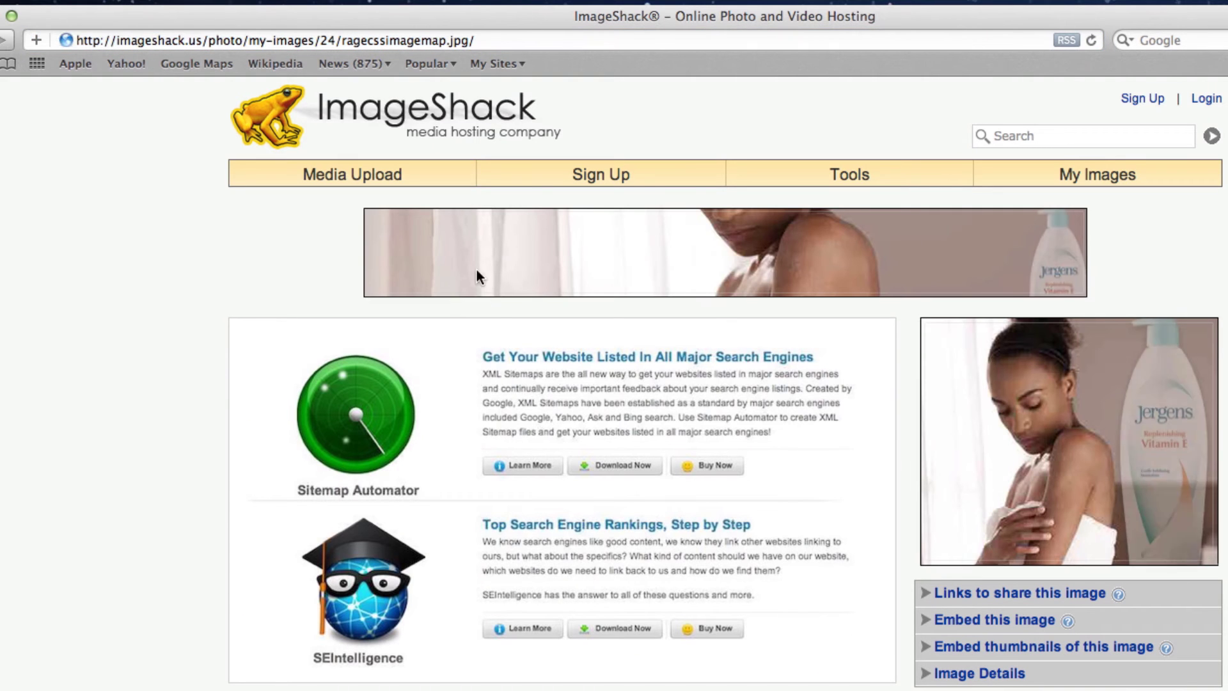
# Copy the hosted image's direct address and open the bare image at that URL
pyautogui.rightClick(510, 400)
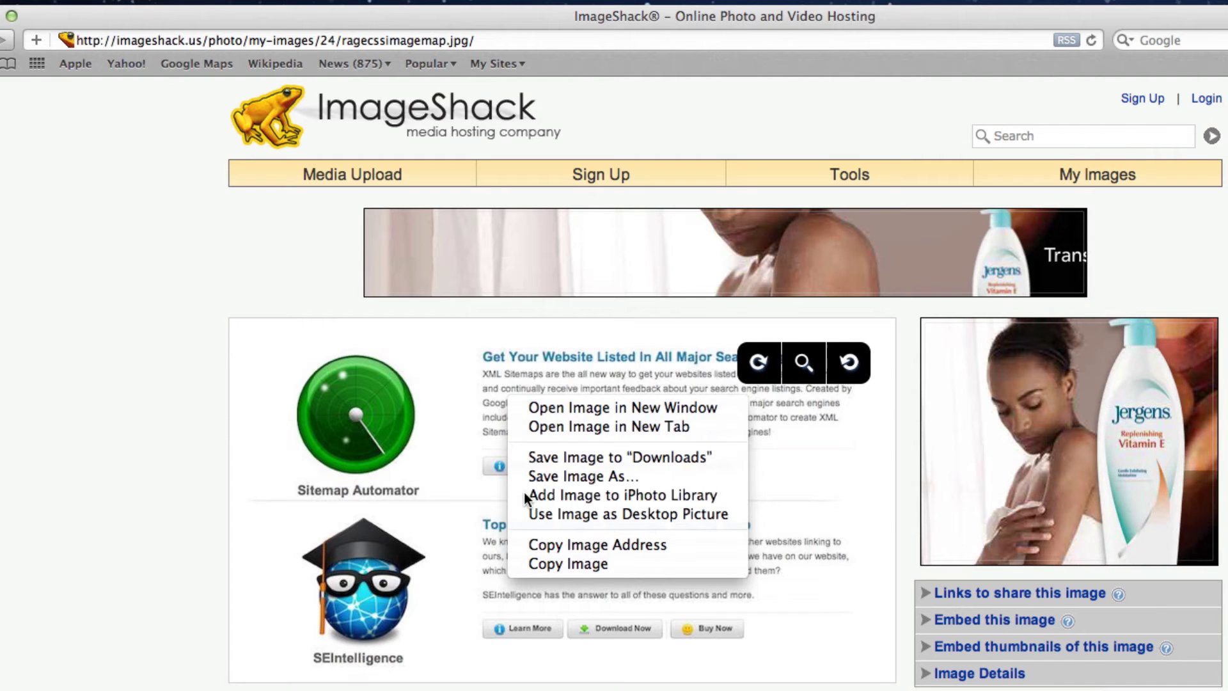
pyautogui.click(573, 541)
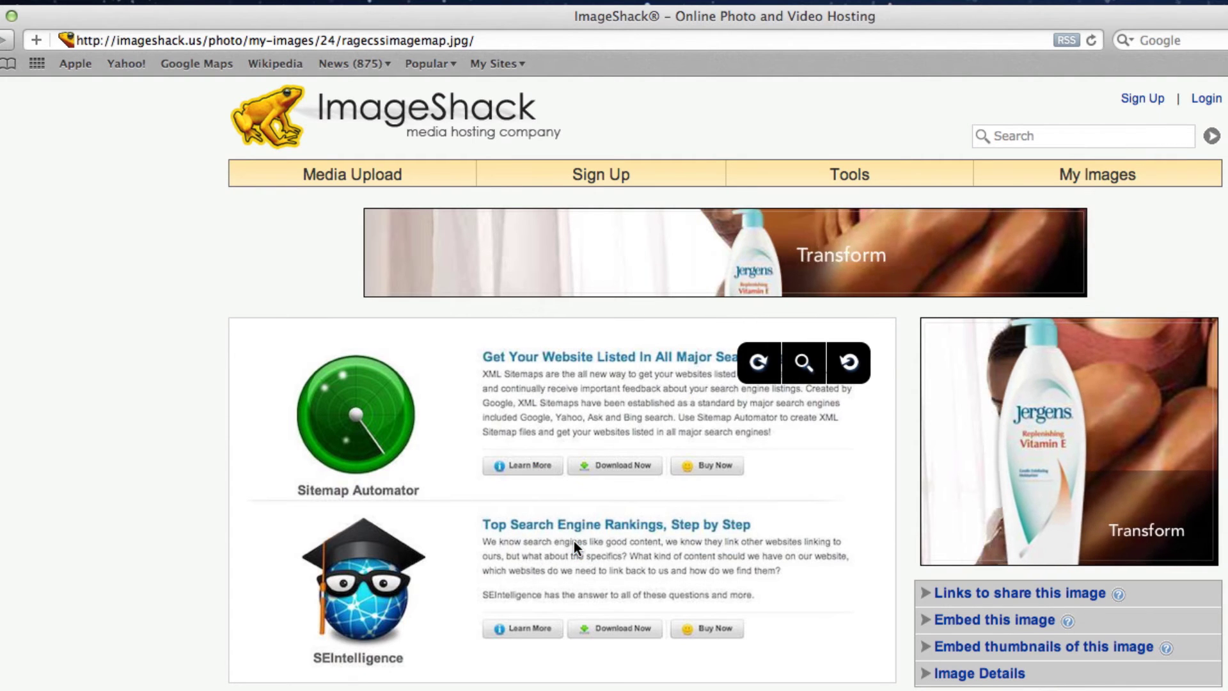
pyautogui.click(496, 41)
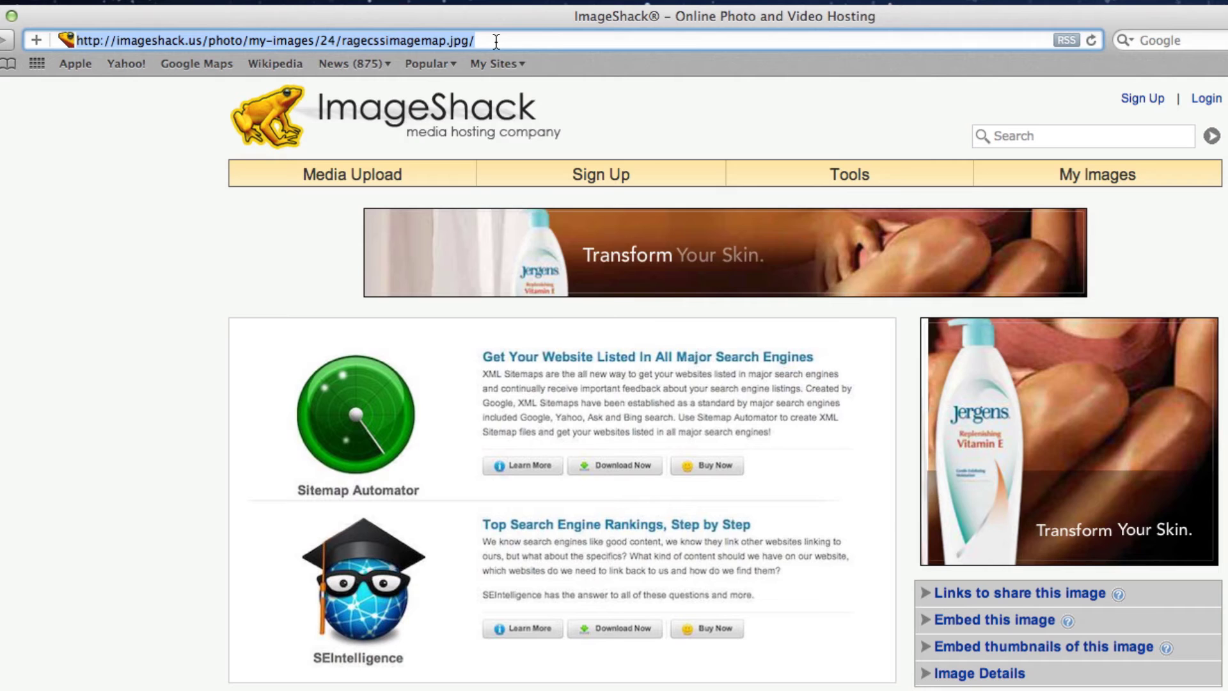
pyautogui.rightClick(498, 41)
pyautogui.click(593, 167)
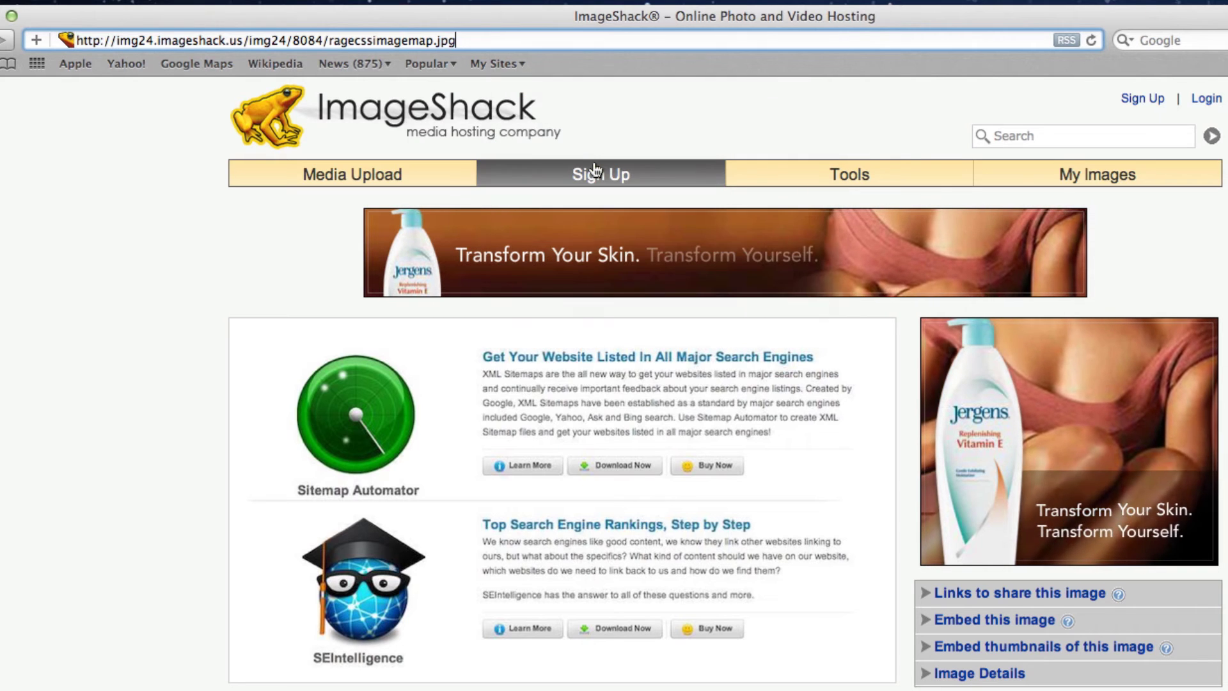
pyautogui.press('Return')
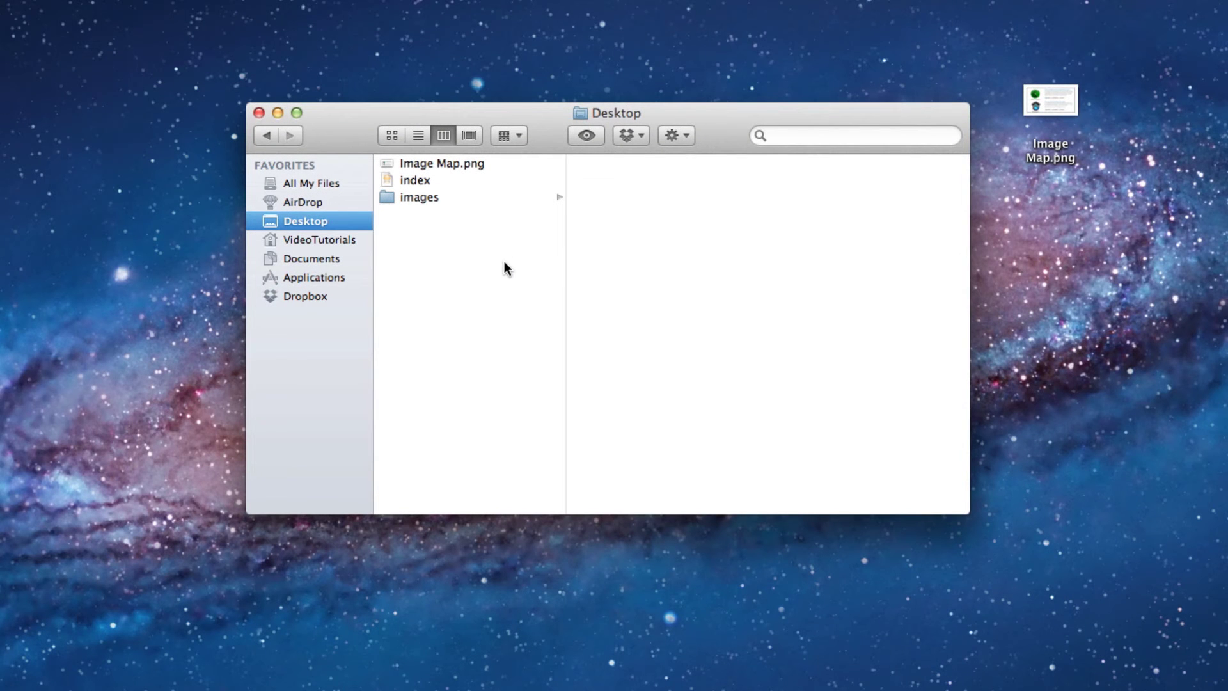
# Open the exported index file from the Desktop in WebDesign
pyautogui.click(426, 182)
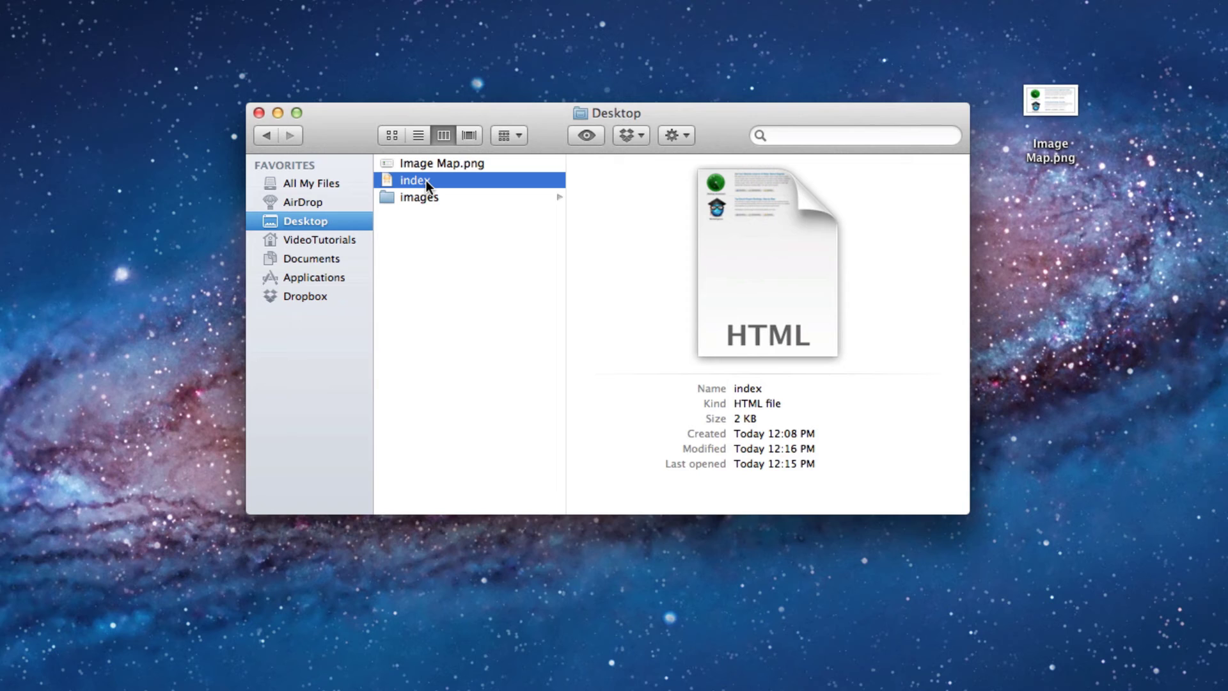
pyautogui.doubleClick(426, 180)
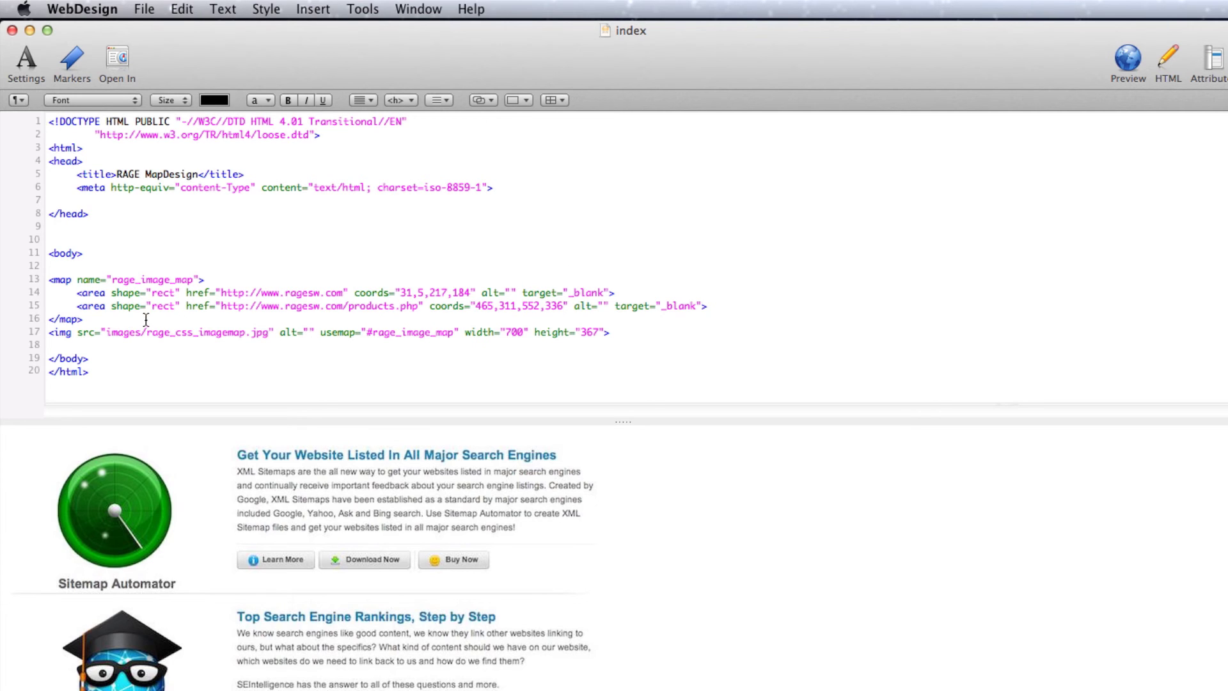
pyautogui.moveTo(106, 332); pyautogui.dragTo(267, 335)
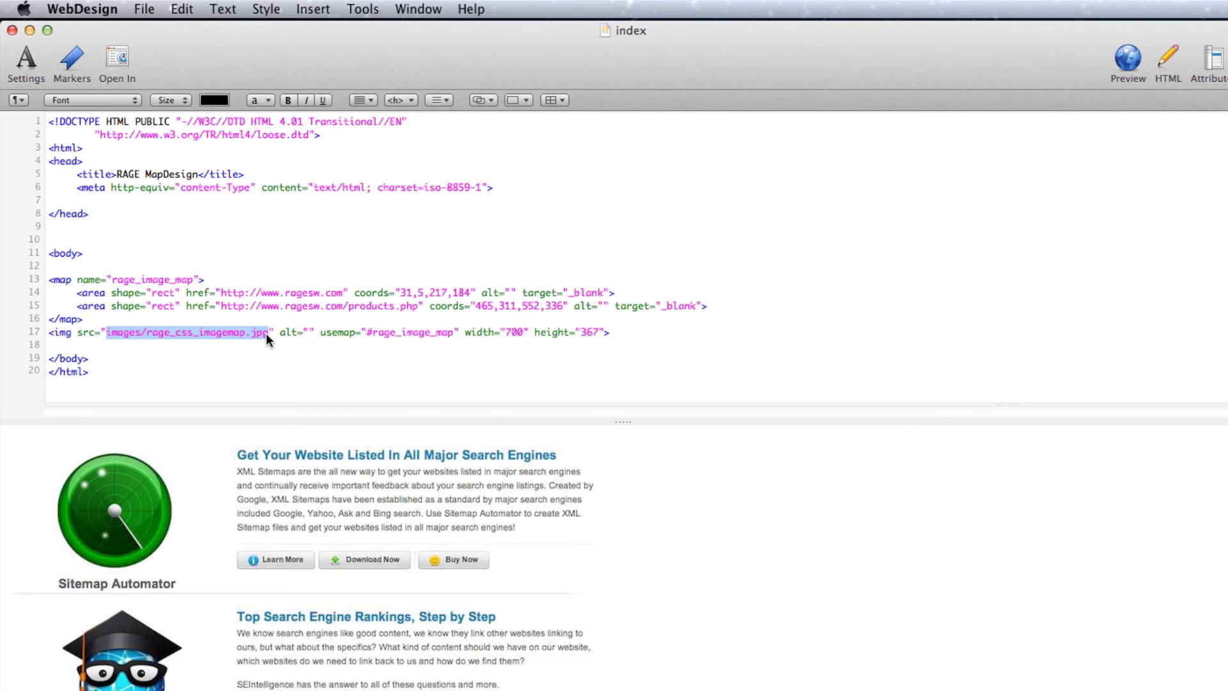
pyautogui.press('BackSpace')
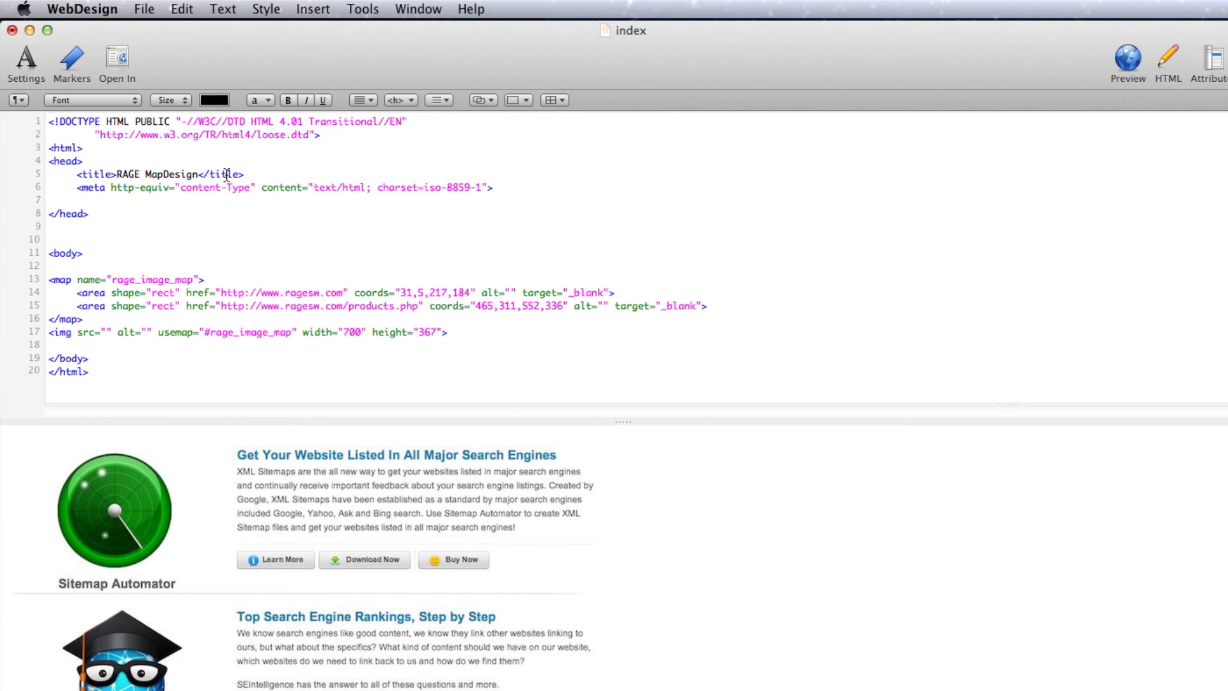
pyautogui.click(182, 9)
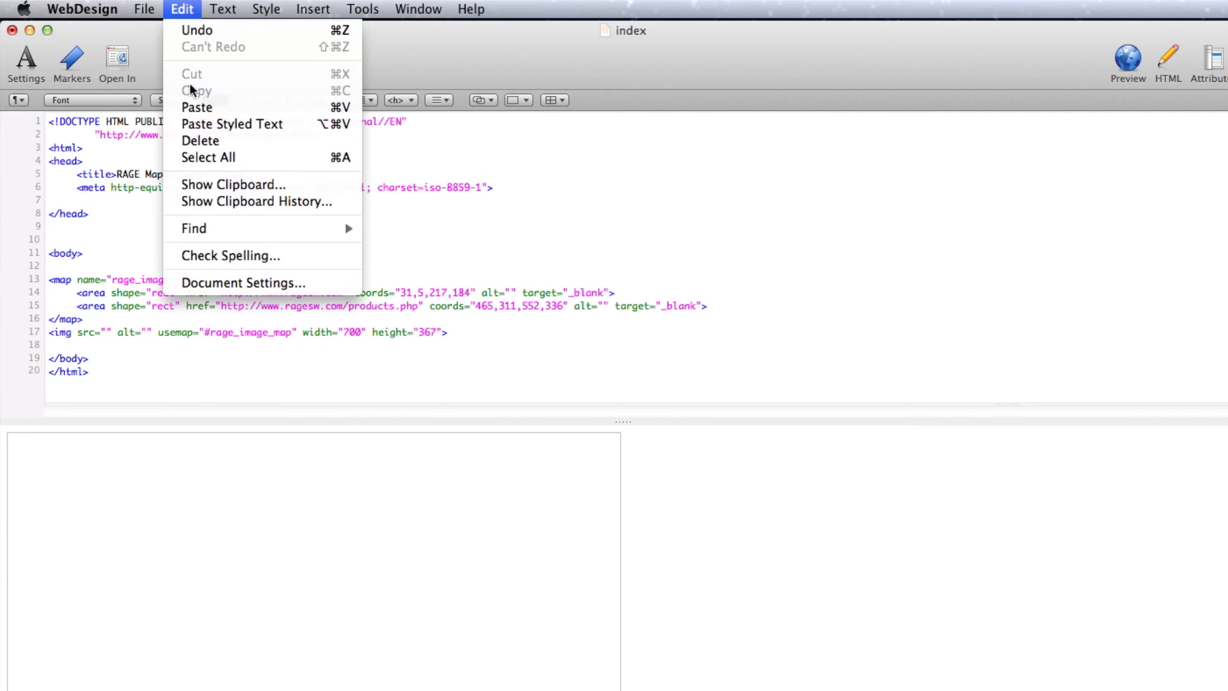
pyautogui.click(191, 107)
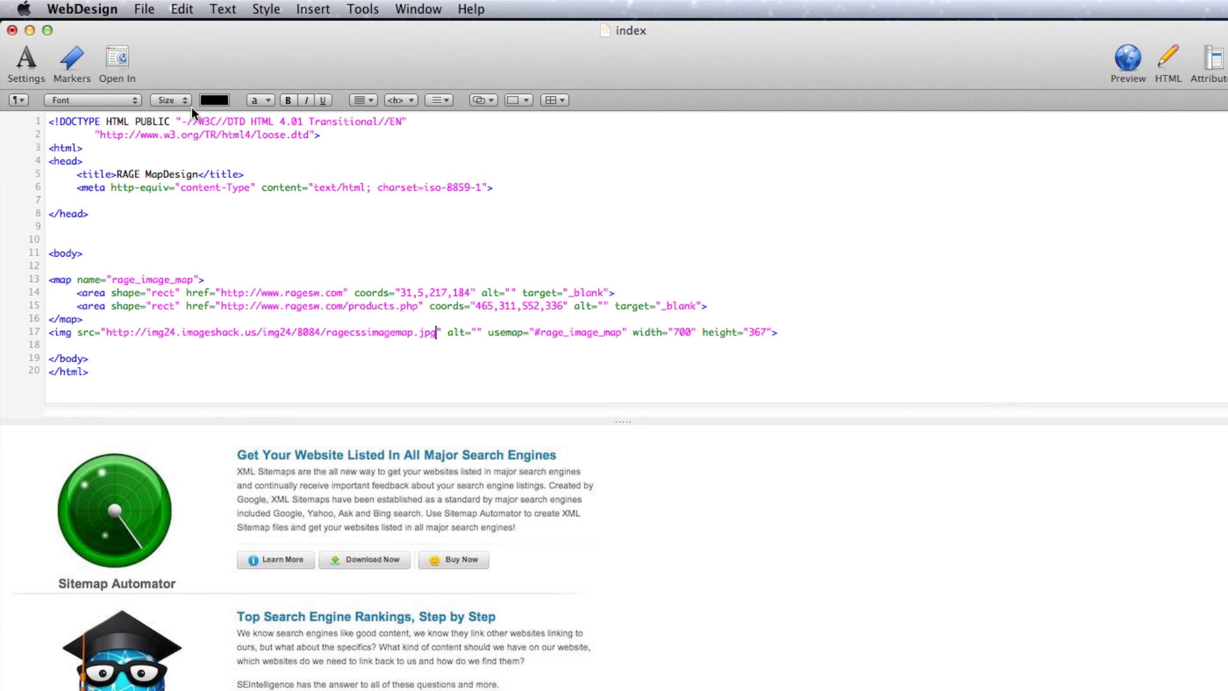
# Copy the map block and img tag on lines 13–17
pyautogui.moveTo(49, 277); pyautogui.dragTo(810, 332)
pyautogui.click(175, 12)
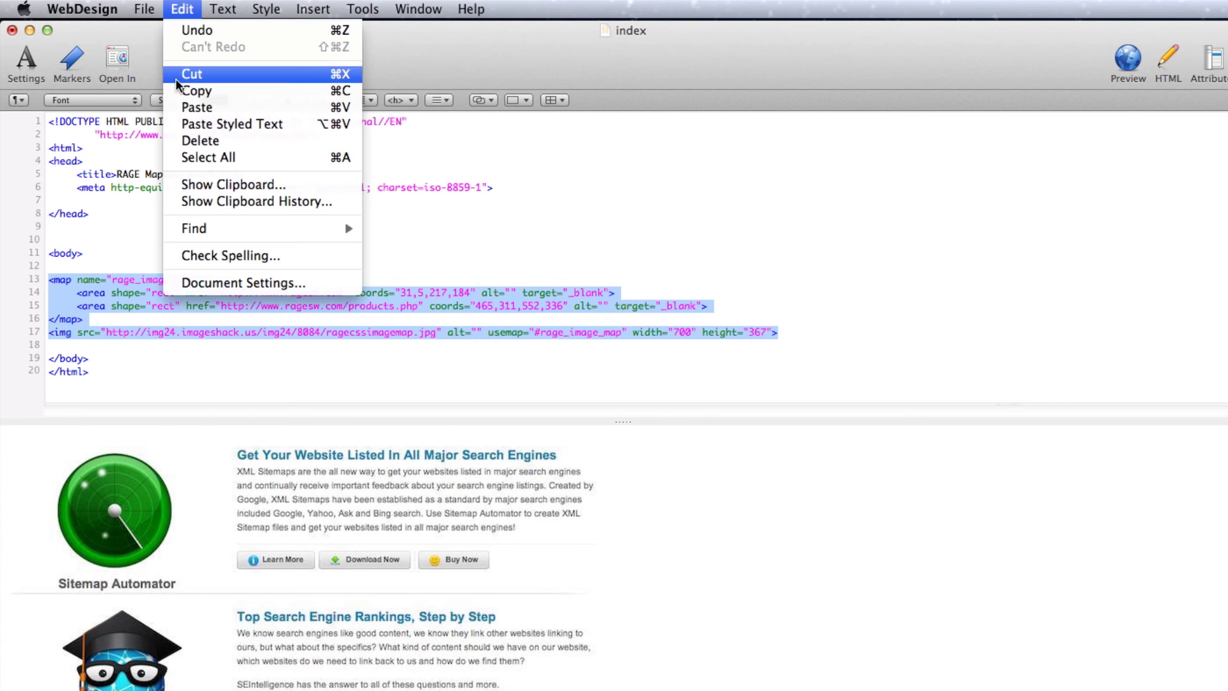
pyautogui.click(180, 91)
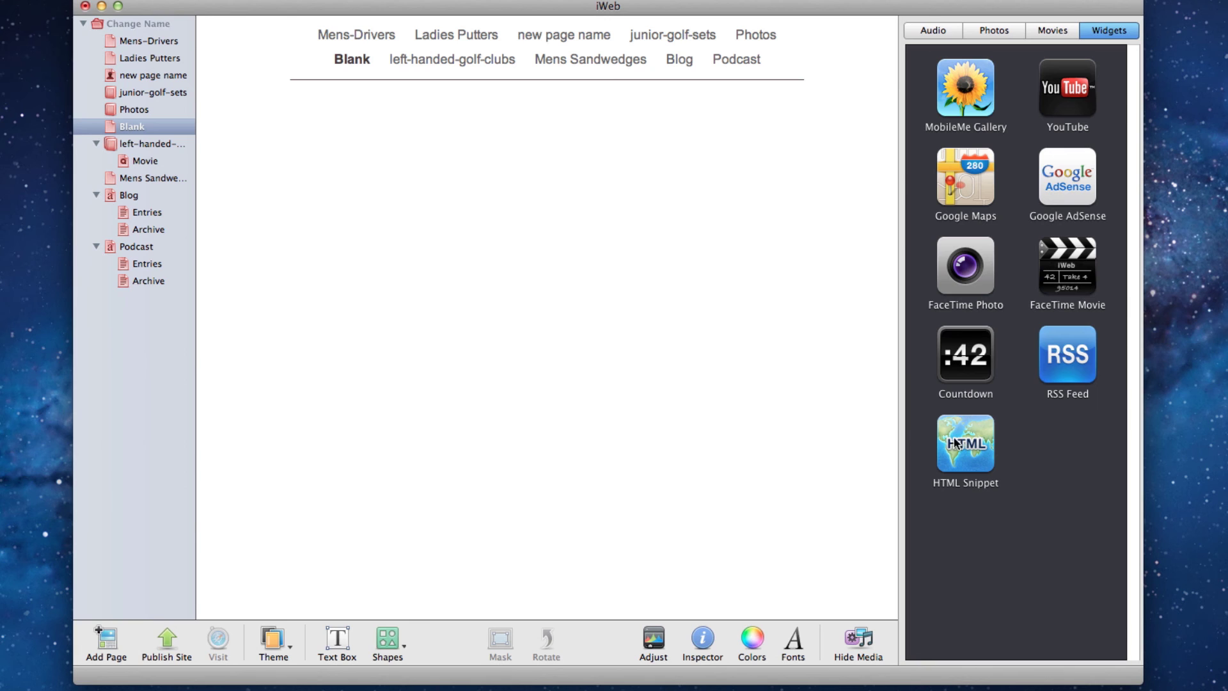
# Add an HTML Snippet to the Blank page, paste the image-map code and apply it
pyautogui.moveTo(955, 441); pyautogui.dragTo(647, 297)
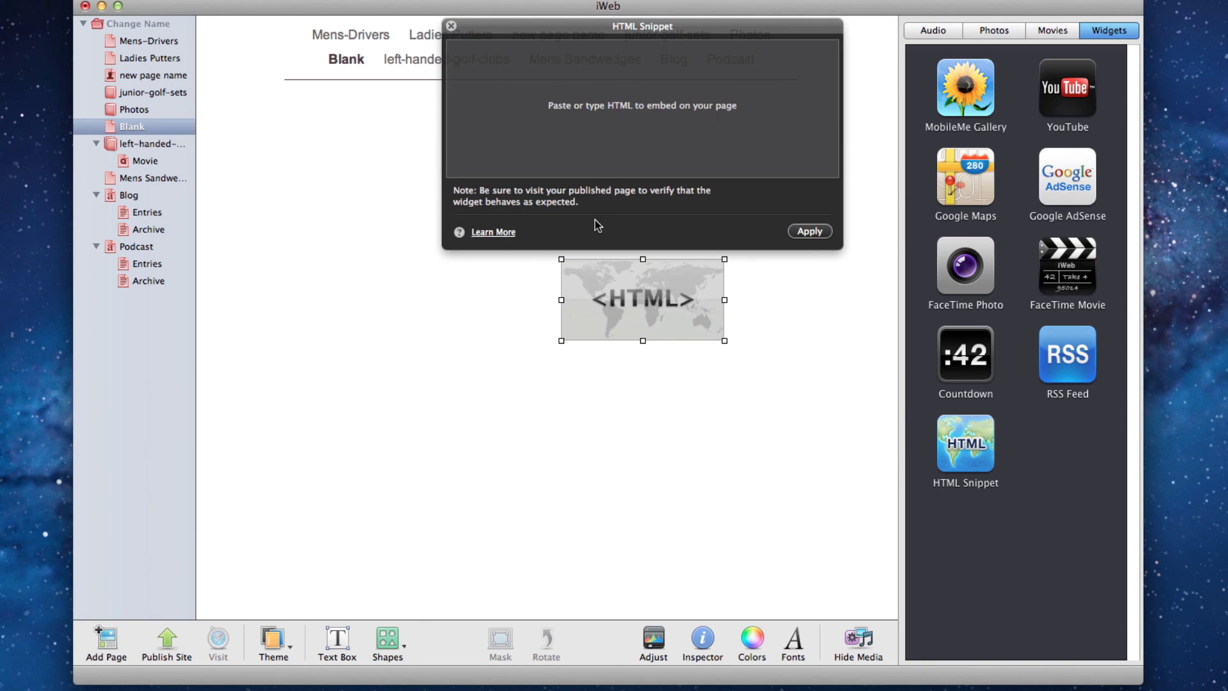
pyautogui.click(600, 140)
pyautogui.rightClick(597, 116)
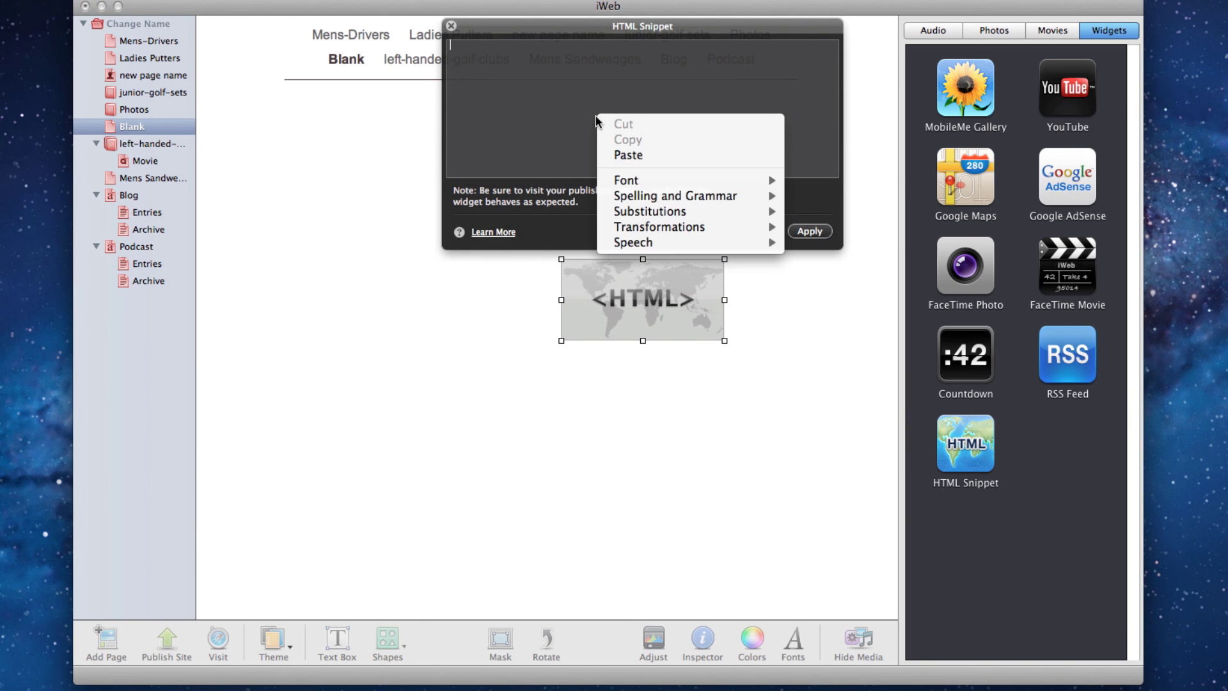
pyautogui.click(619, 156)
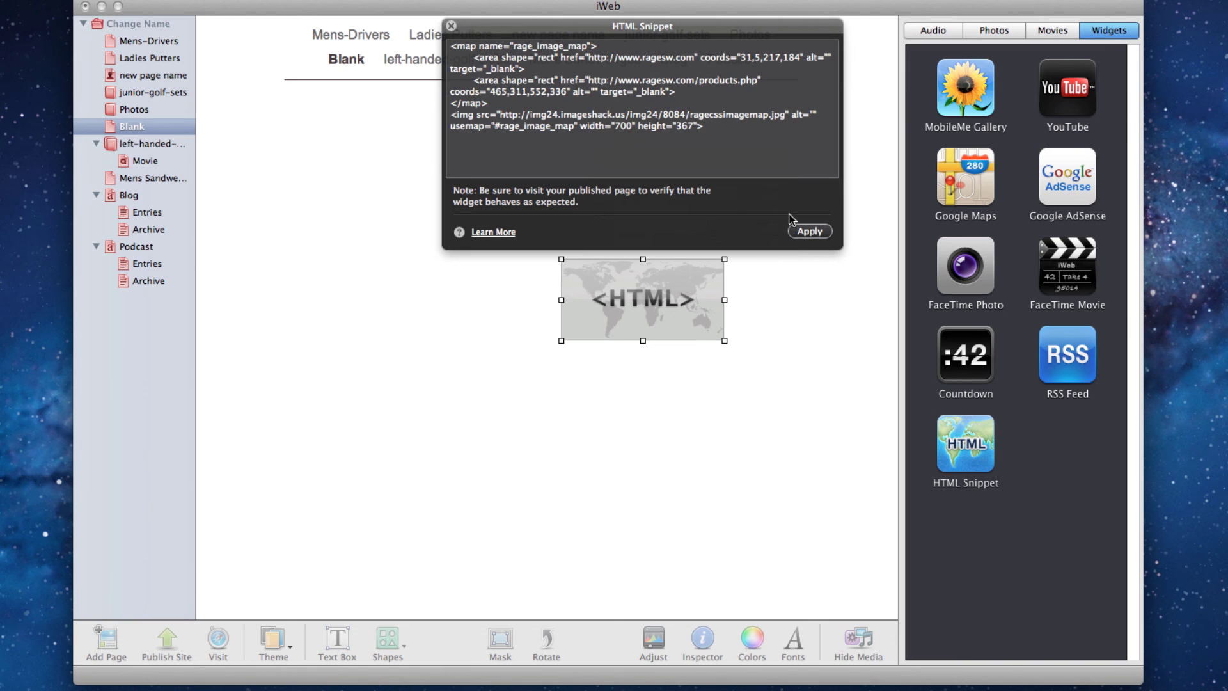
pyautogui.click(807, 232)
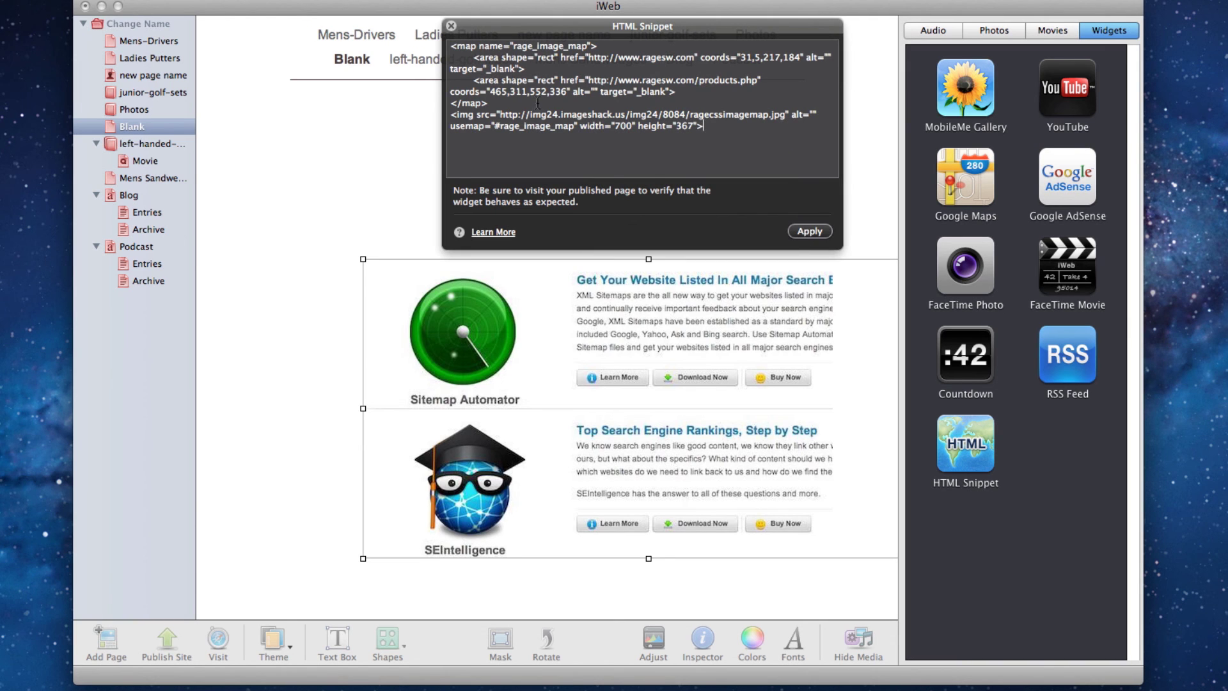
# Position the embedded image map up and left, then test both hotspot links
pyautogui.click(454, 28)
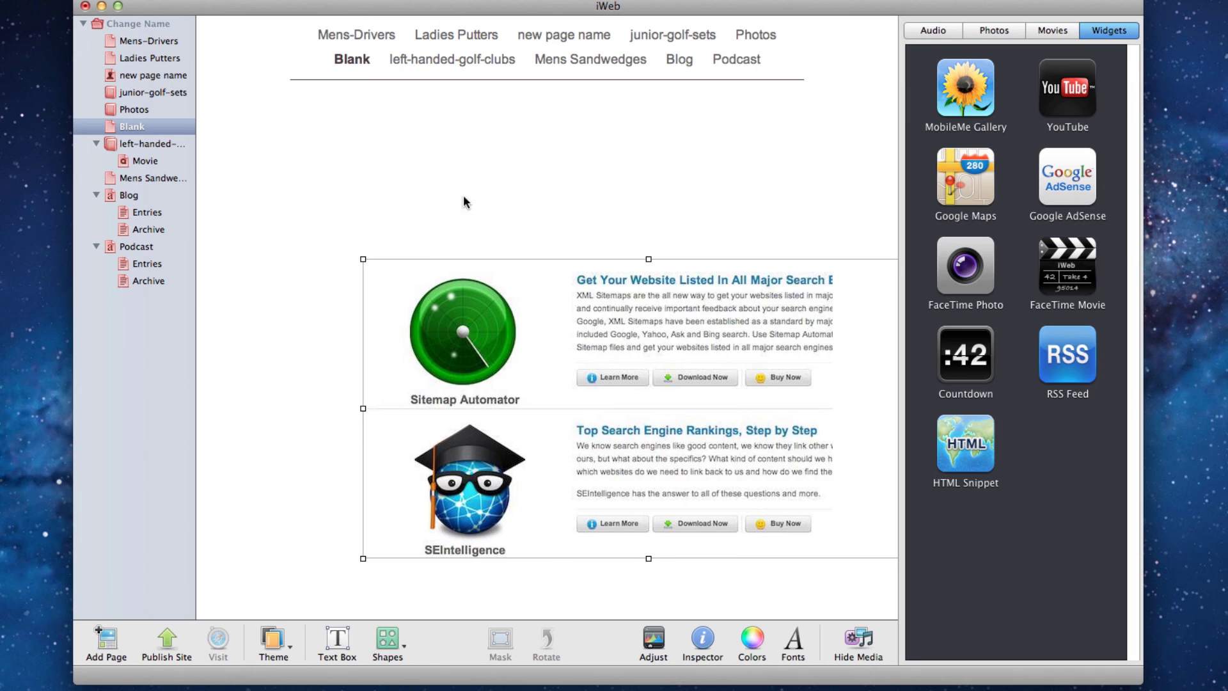
pyautogui.moveTo(491, 298); pyautogui.dragTo(406, 181)
pyautogui.click(438, 478)
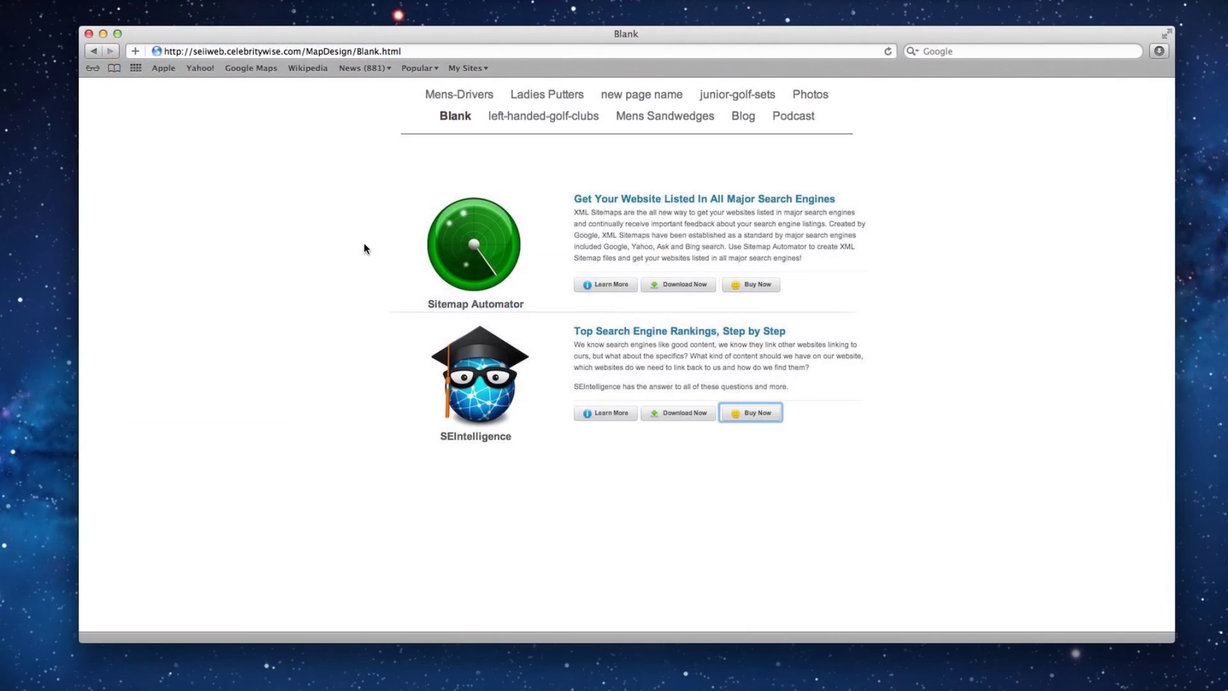
pyautogui.click(478, 241)
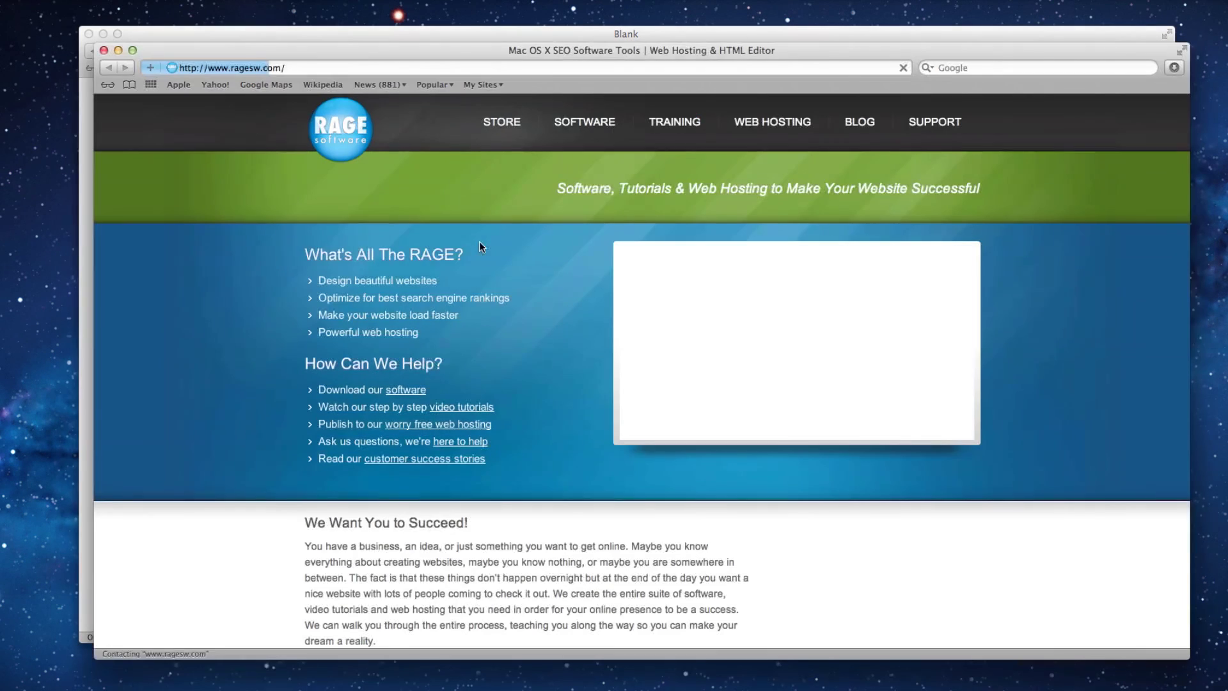
pyautogui.click(103, 50)
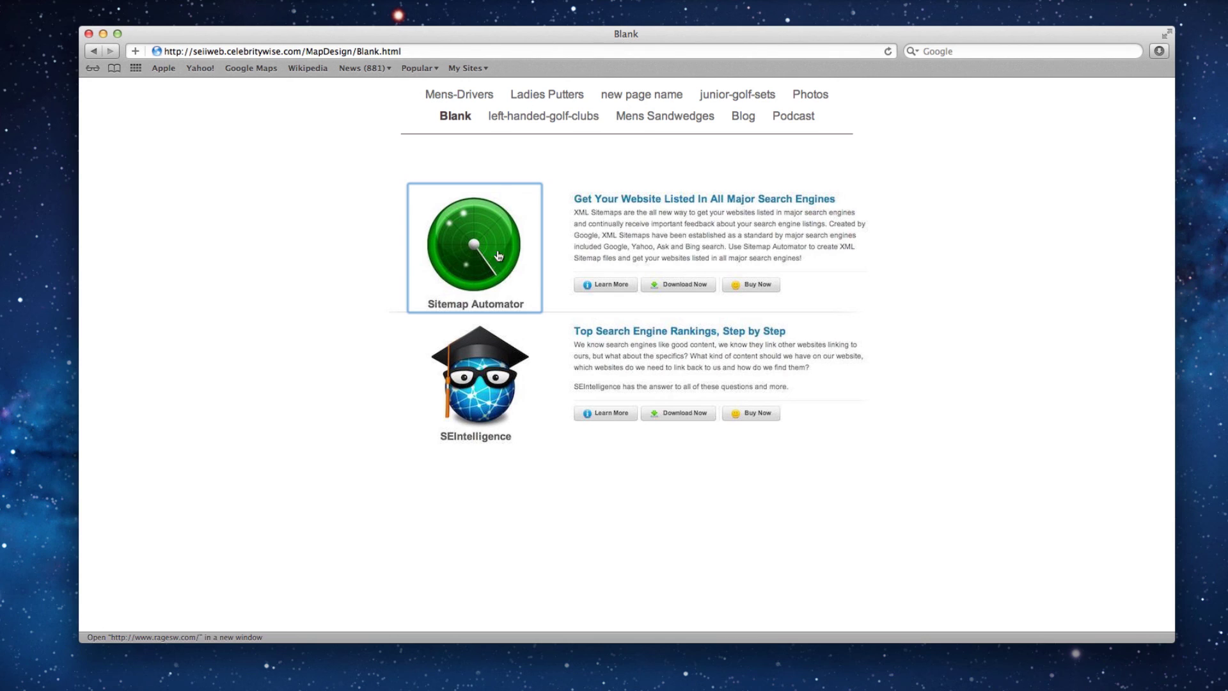